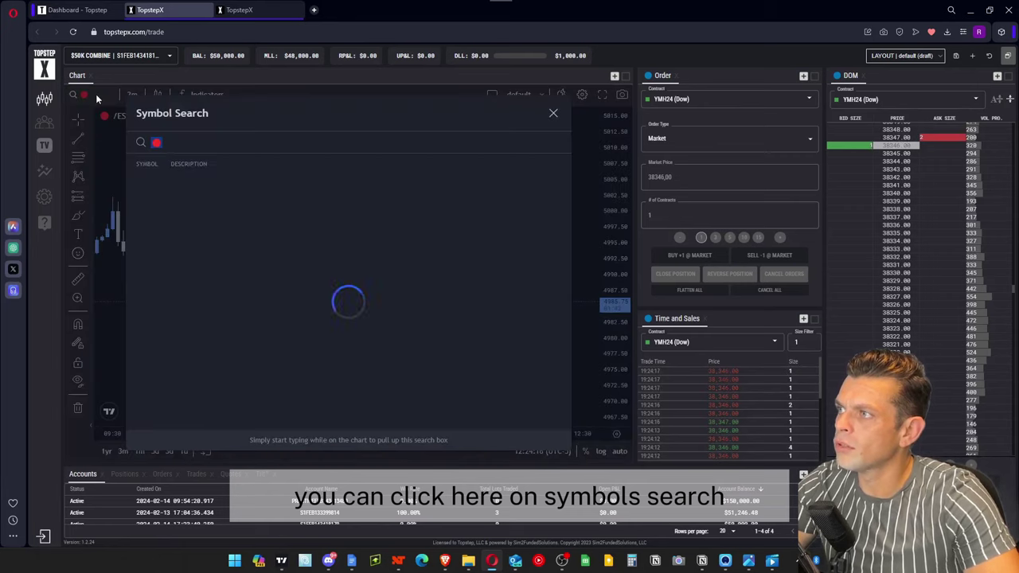
Load the S&P 500 (/ES) symbol on the chart and set the Order component's contract to GCJ24 (Gold).
type("/")
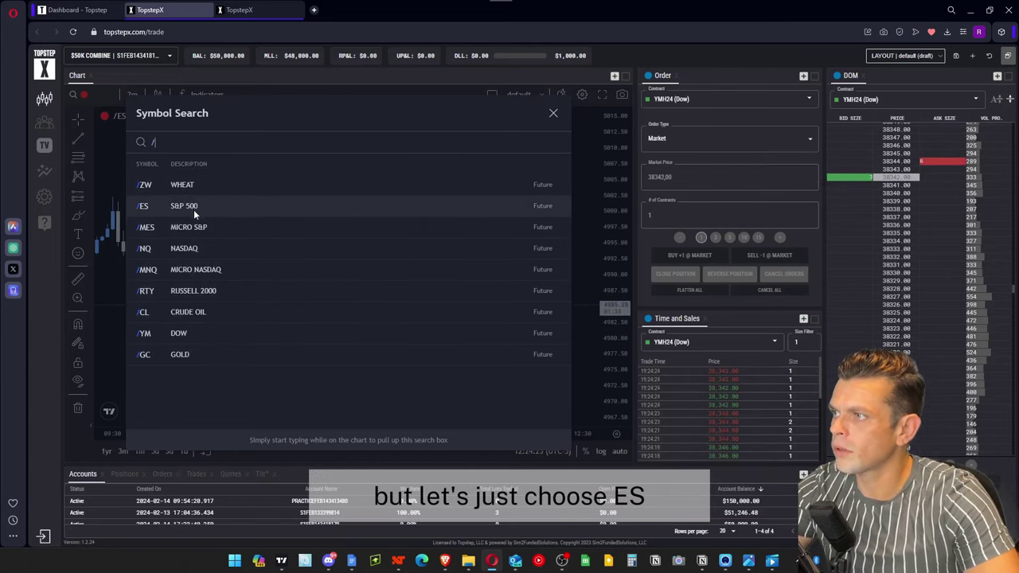
left_click(189, 206)
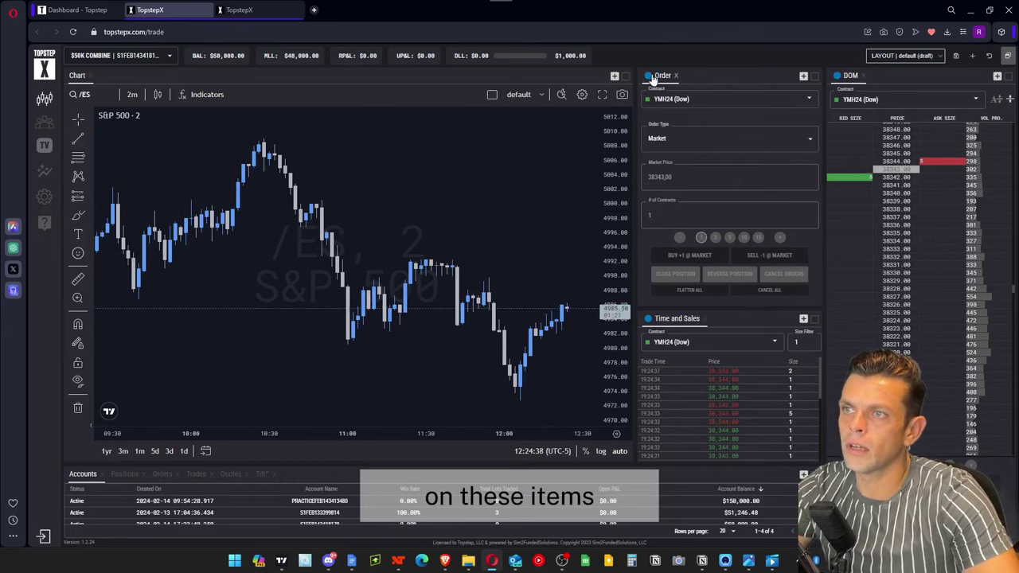
left_click(690, 100)
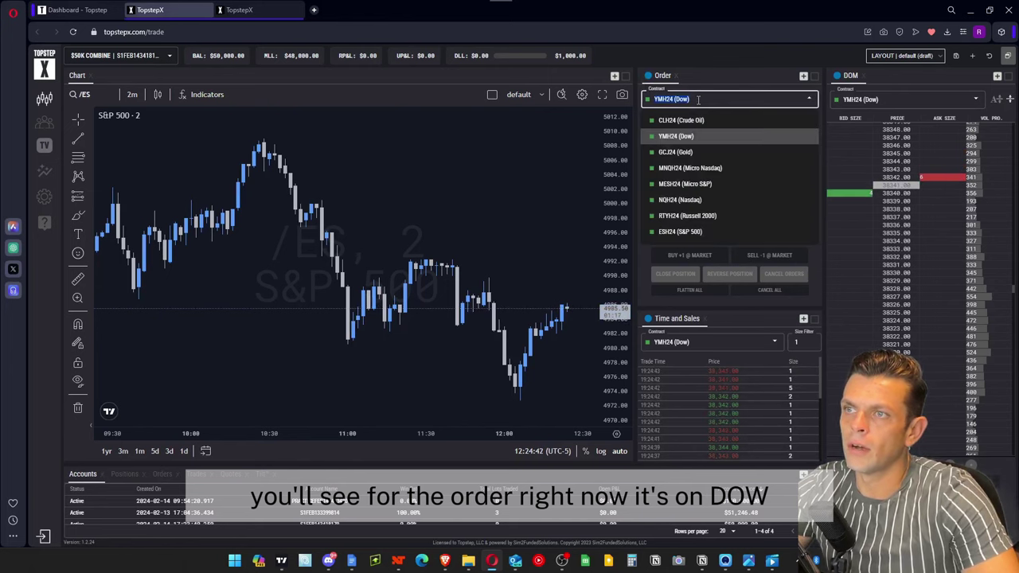
left_click(681, 155)
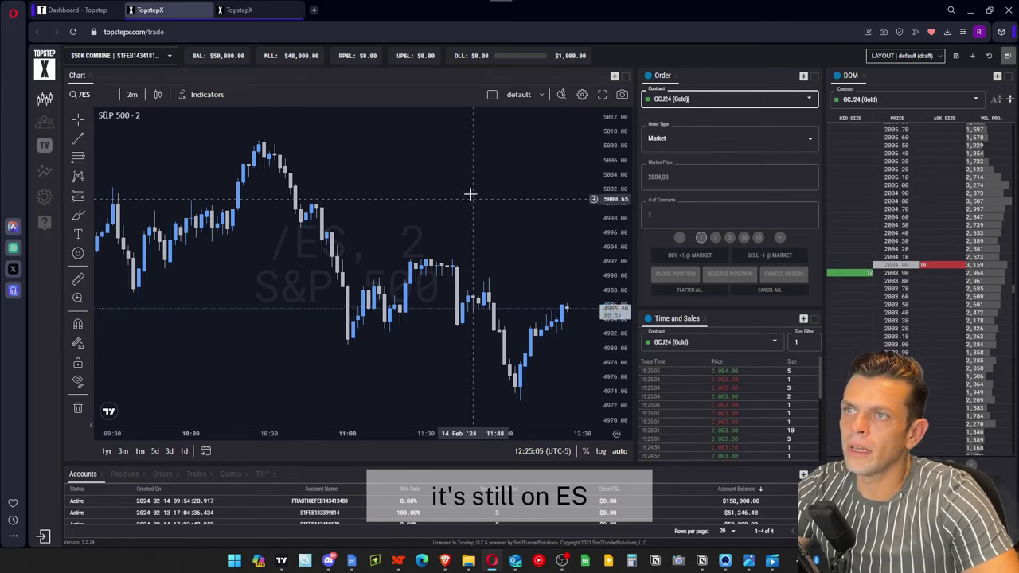
Search the chart's symbols for the blue link and assign it so the chart follows the blue-linked components.
left_click(86, 95)
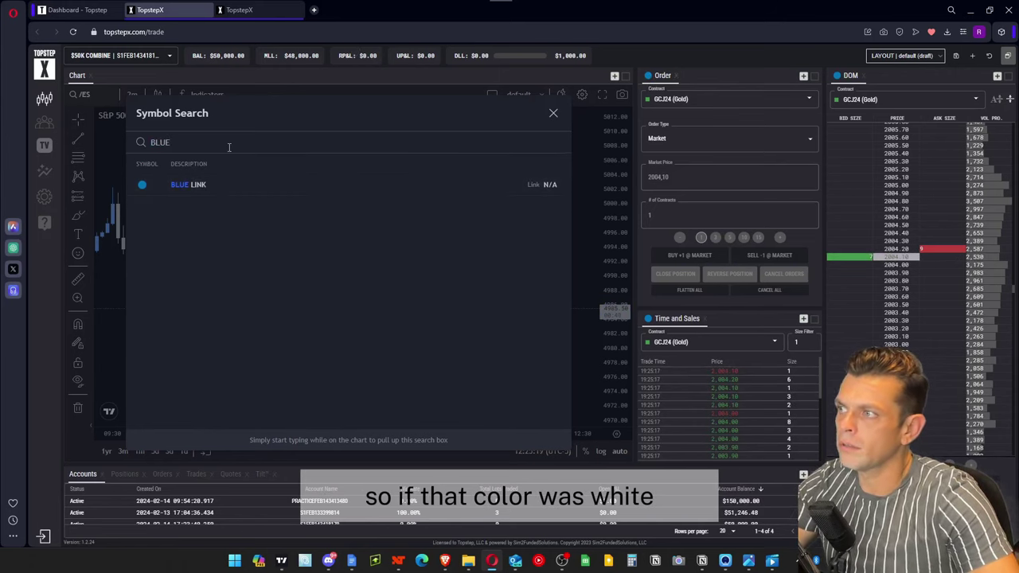
key("BackSpace")
type("h")
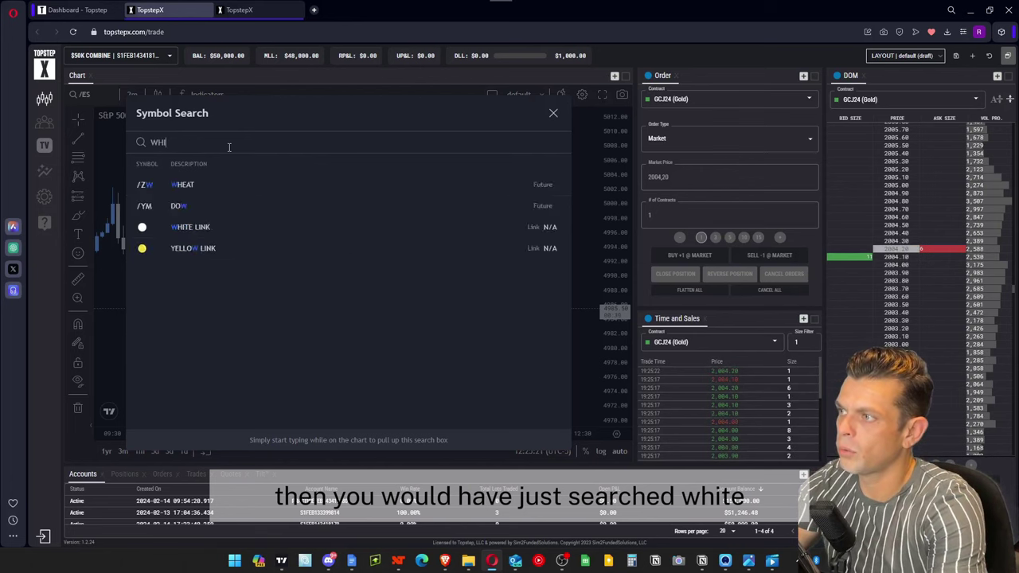
key("BackSpace")
key("BackSpace")
type("bl")
key("BackSpace")
key("BackSpace")
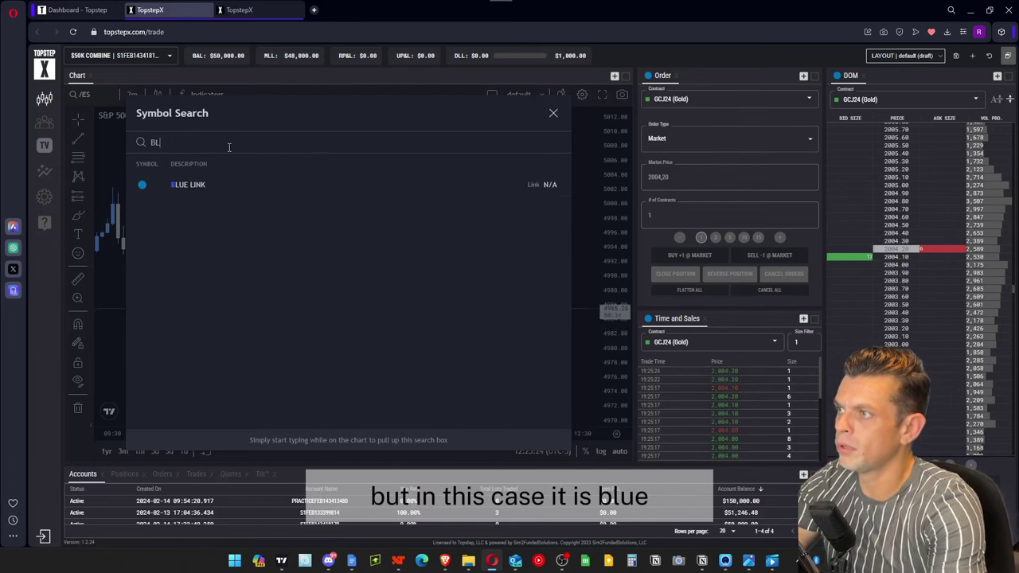
left_click(201, 183)
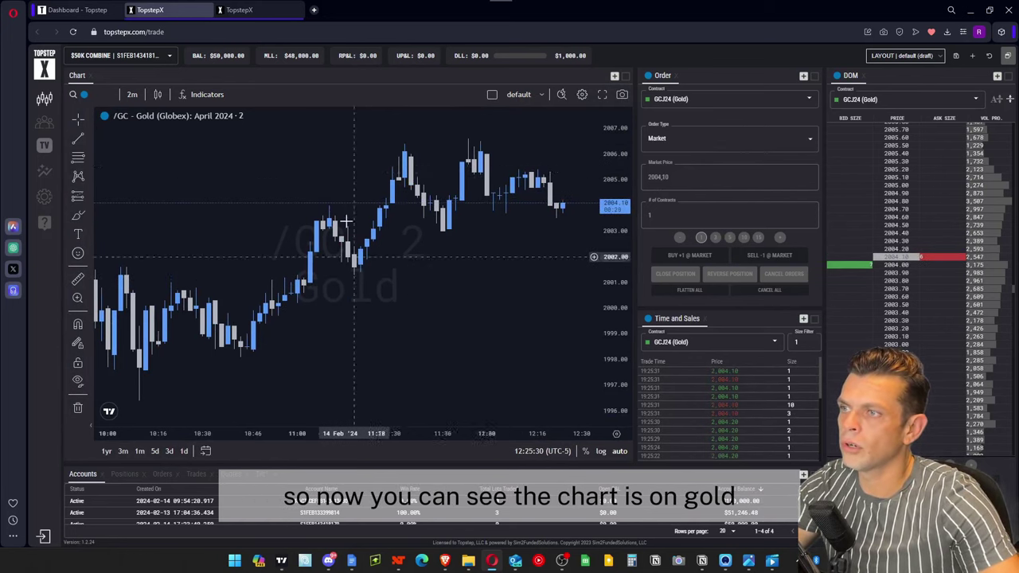
Switch the DOM's contract to NQH24 (Nasdaq) for all blue-linked components.
left_click(864, 99)
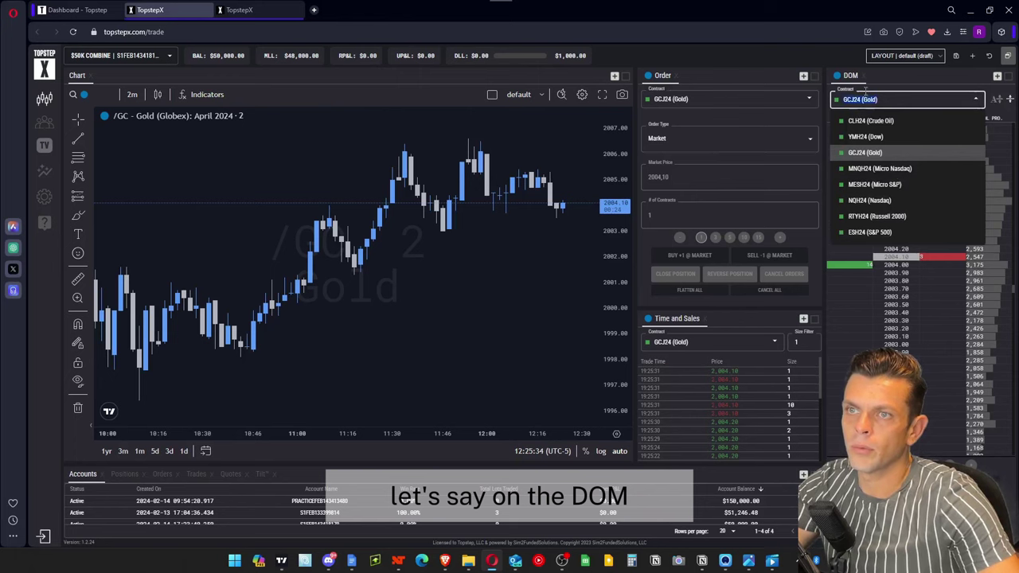
left_click(880, 201)
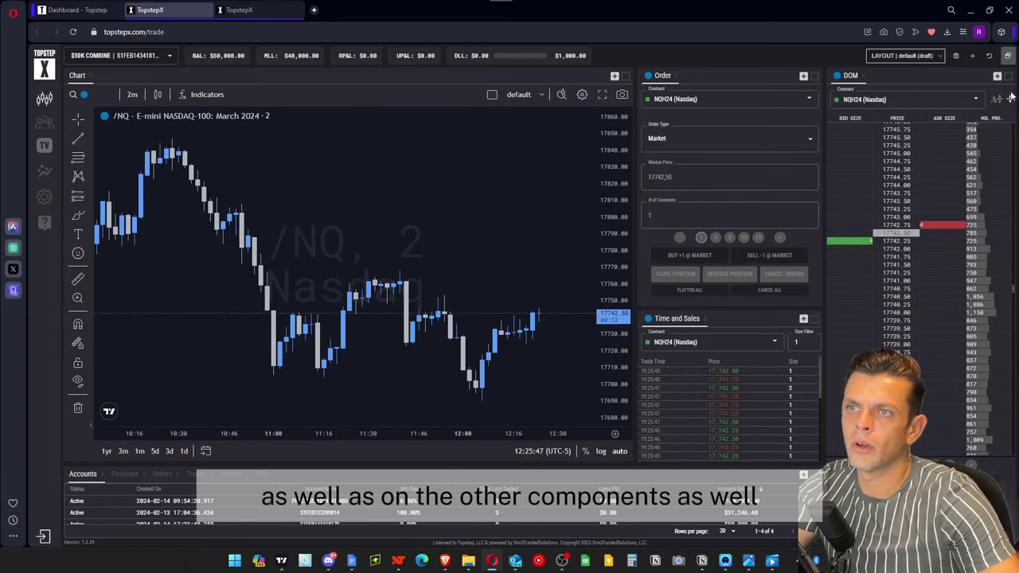
scroll(465, 193, "up", 1)
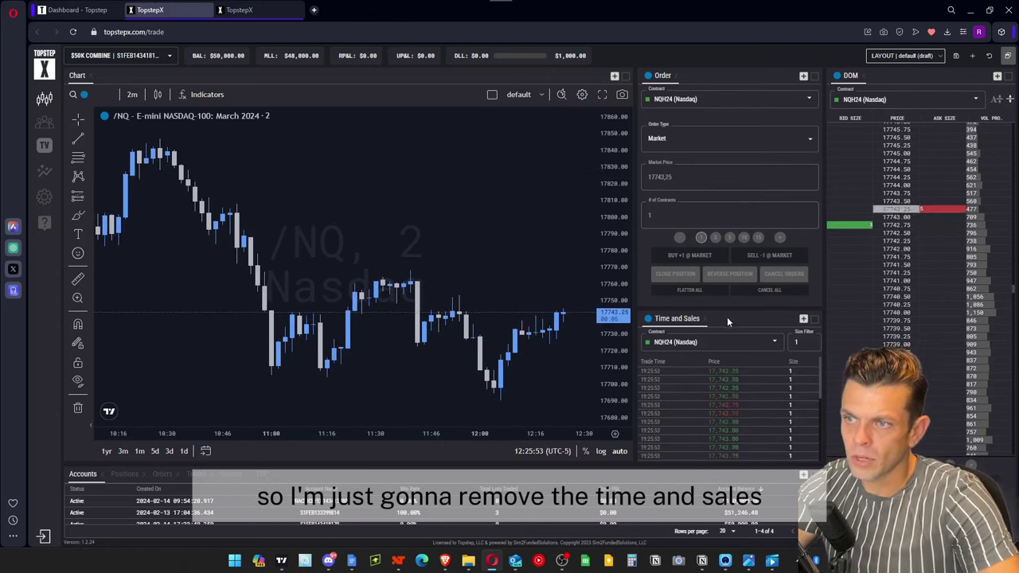
Remove the Time and Sales and DOM components from the trading layout.
left_click(704, 319)
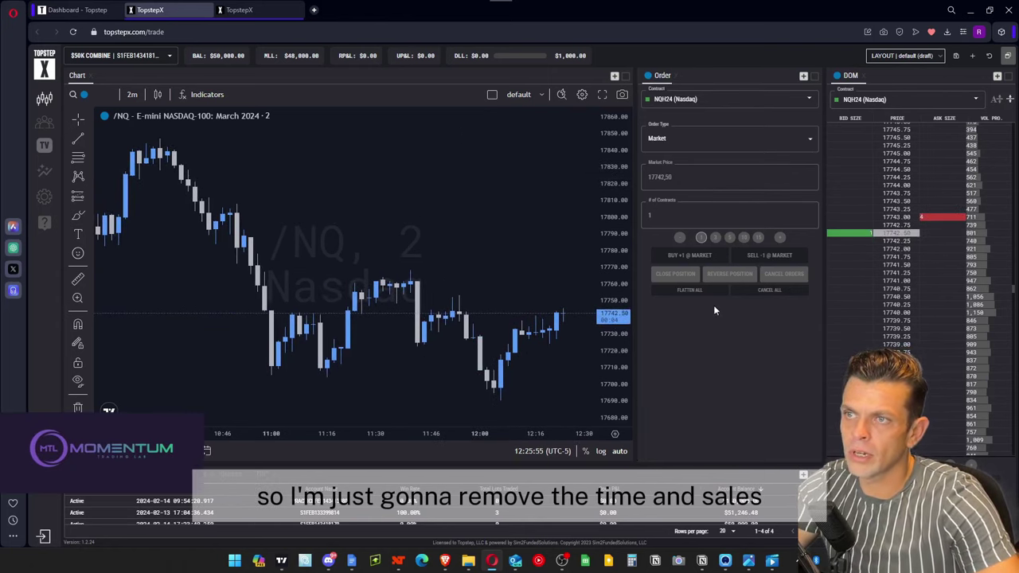
left_click(836, 75)
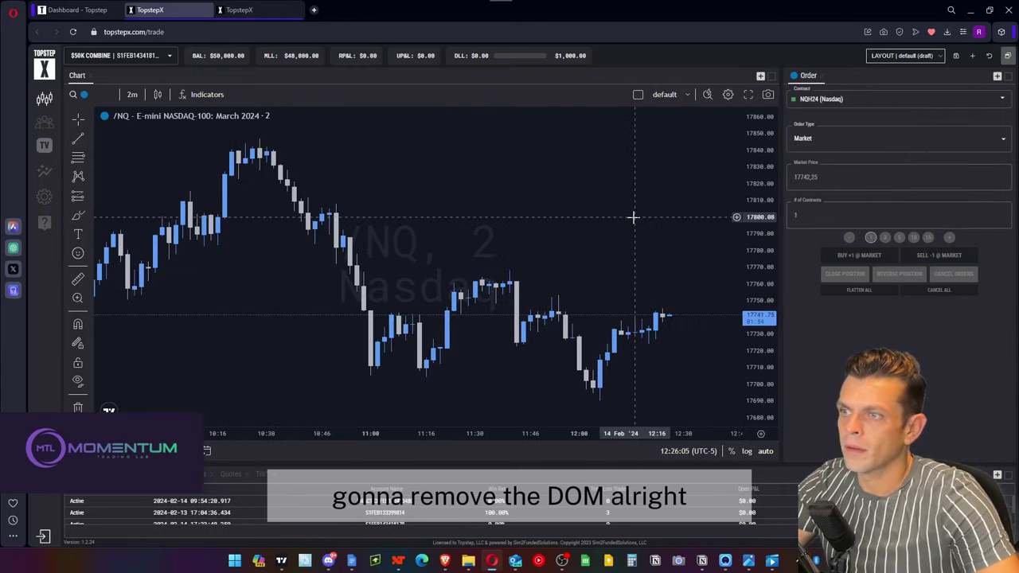
left_click_drag(619, 216, 537, 237)
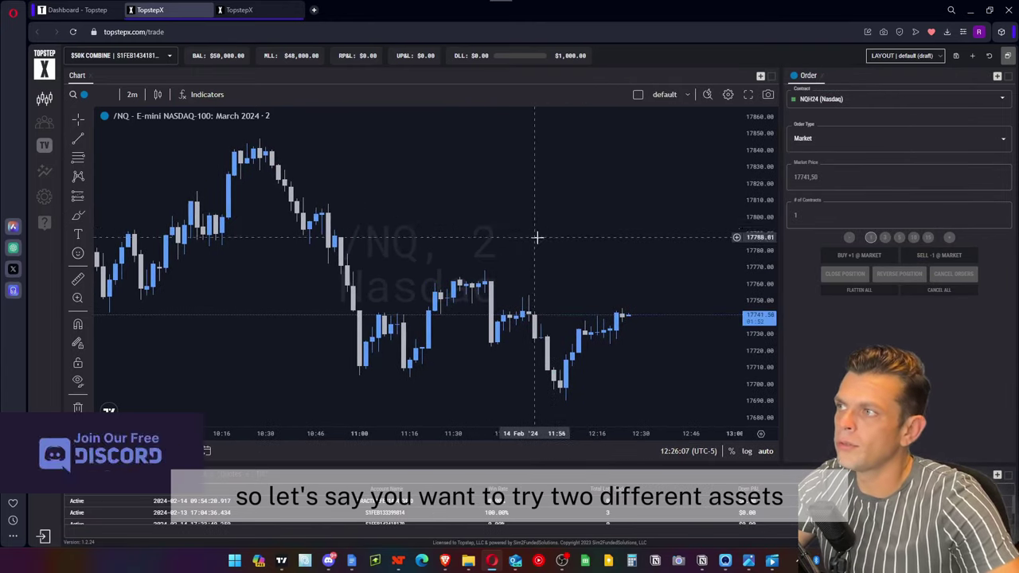
Add a second Order component below the existing one and a second Chart component beside the first chart.
left_click(761, 77)
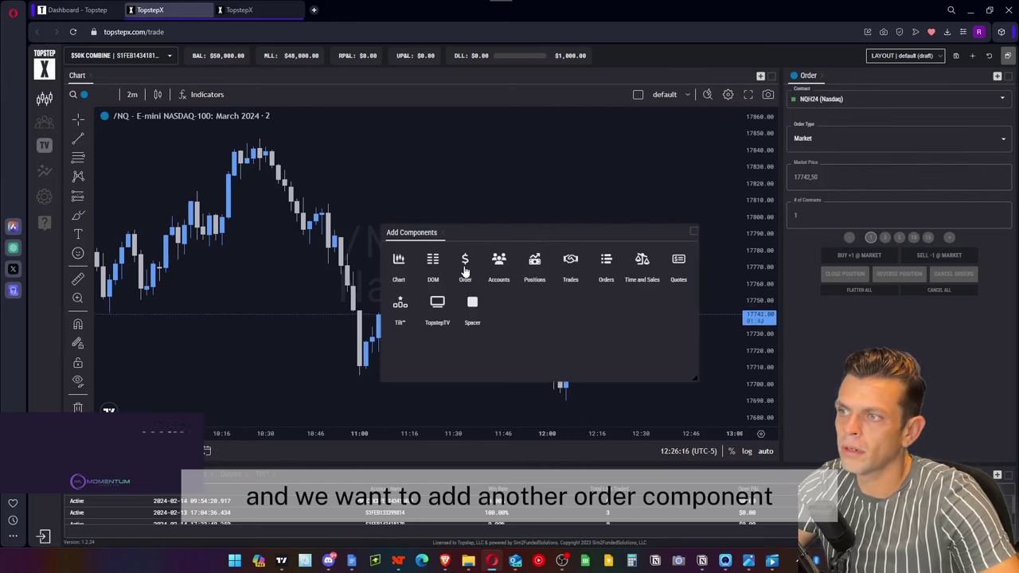
left_click_drag(465, 271, 892, 324)
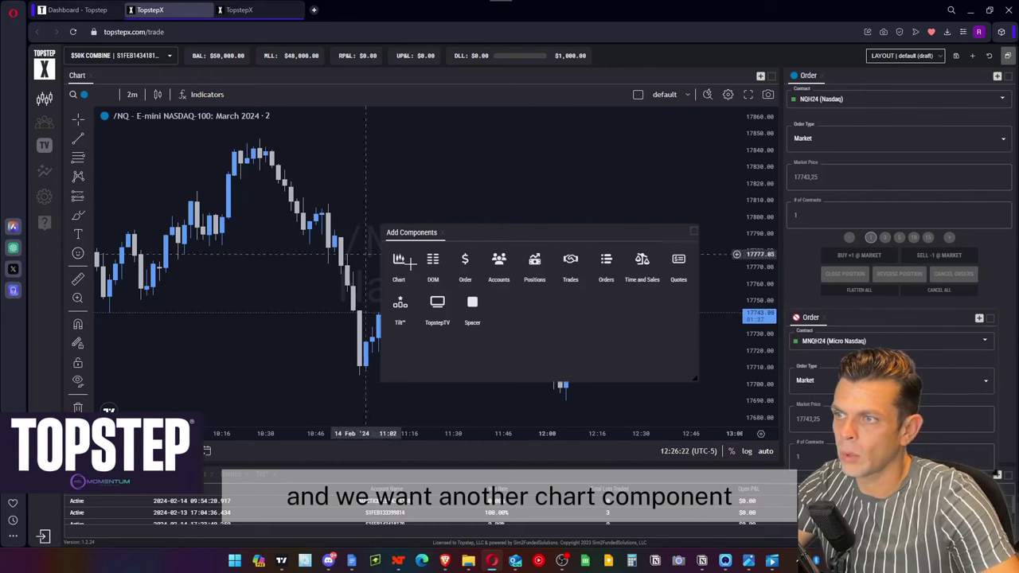
left_click_drag(399, 262, 434, 273)
left_click_drag(900, 317, 951, 292)
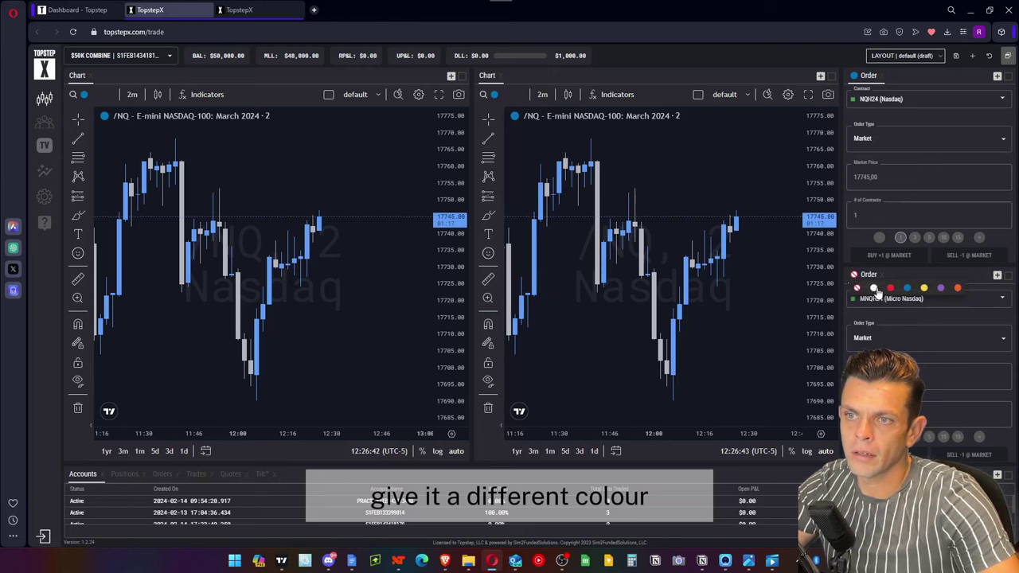
Assign the white link to the new Order component and to the second chart.
left_click(875, 289)
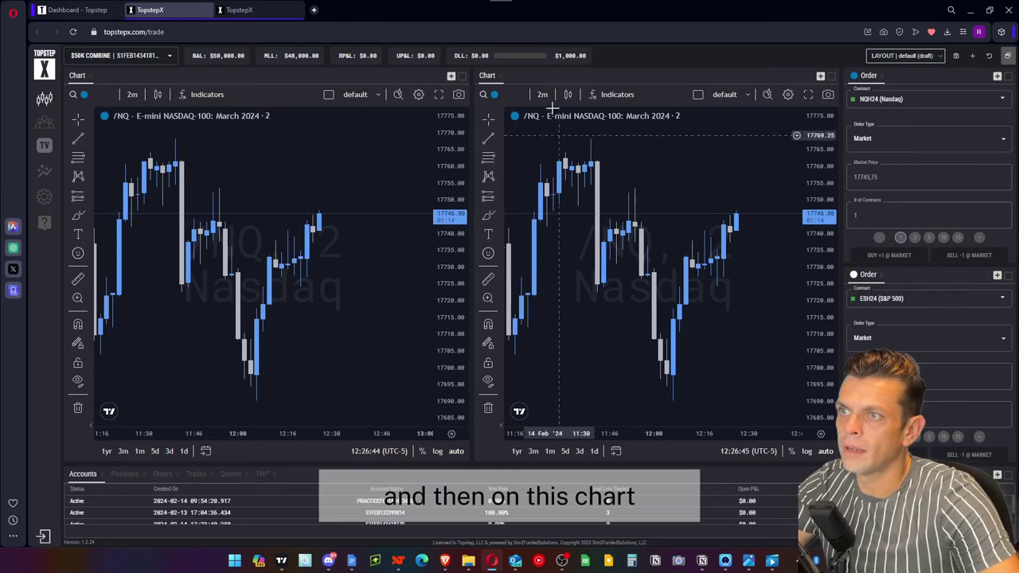
left_click(484, 95)
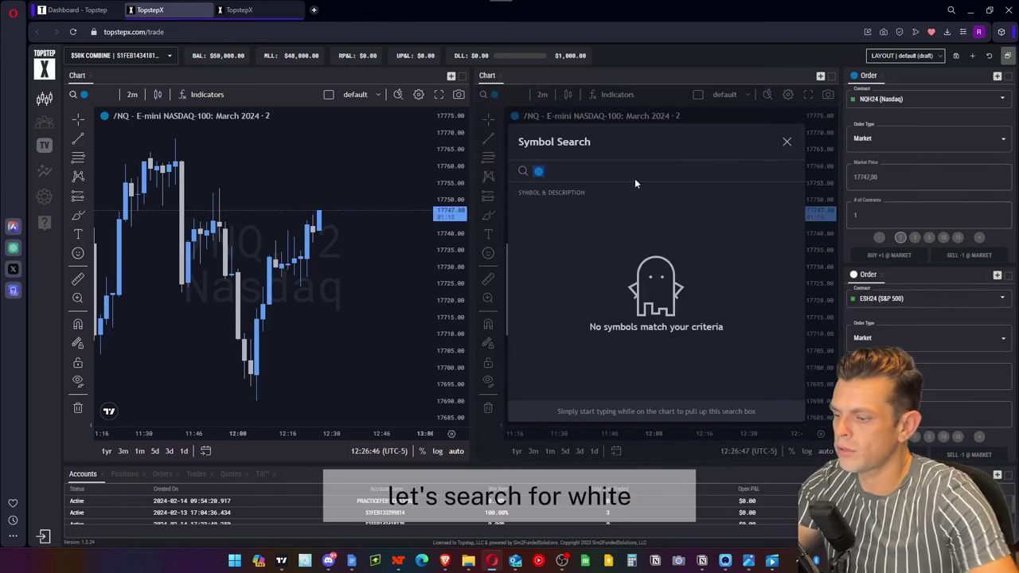
type("WHITE")
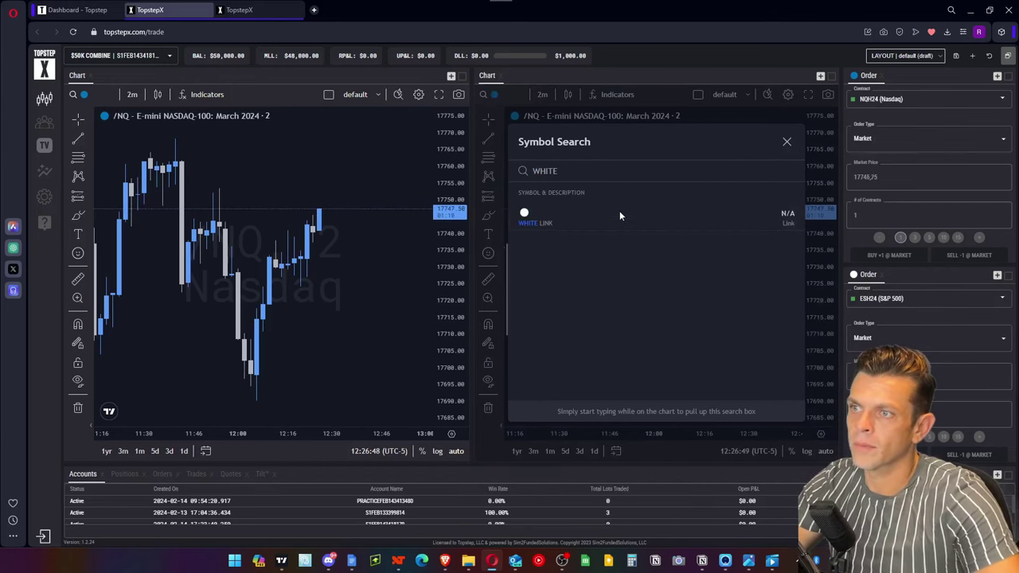
left_click(620, 213)
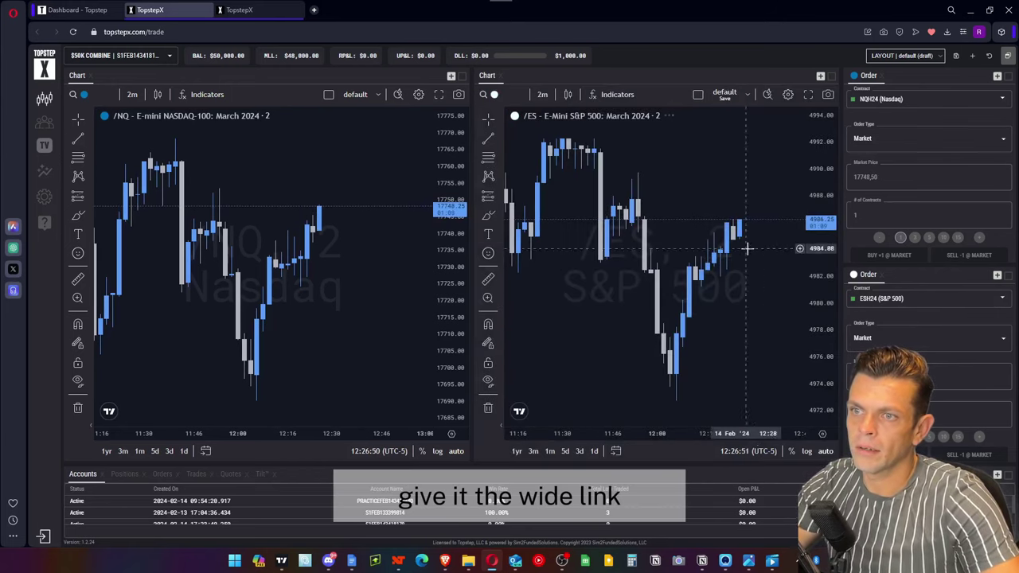
Set the white-linked Order component's contract to YMH24 (Dow).
left_click(885, 301)
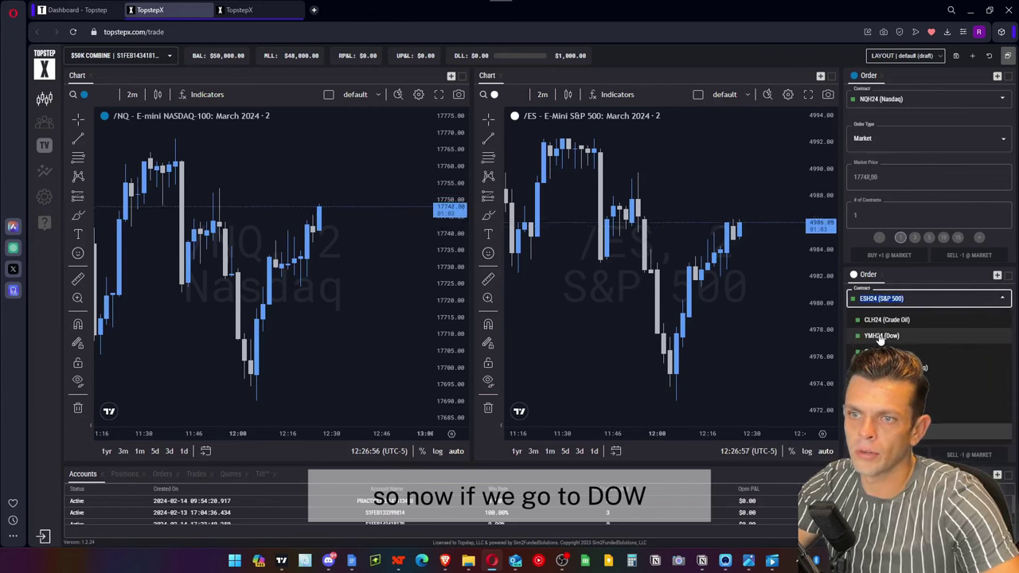
left_click(881, 336)
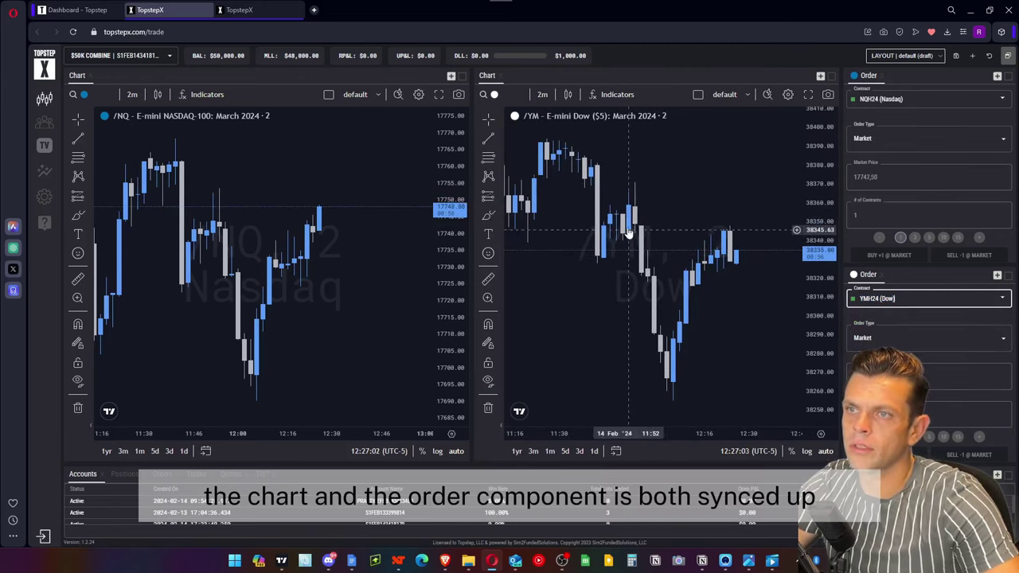
Set the blue-linked Order component's contract to ESH24 (S&P 500) and slightly widen the blue-linked chart.
left_click(922, 103)
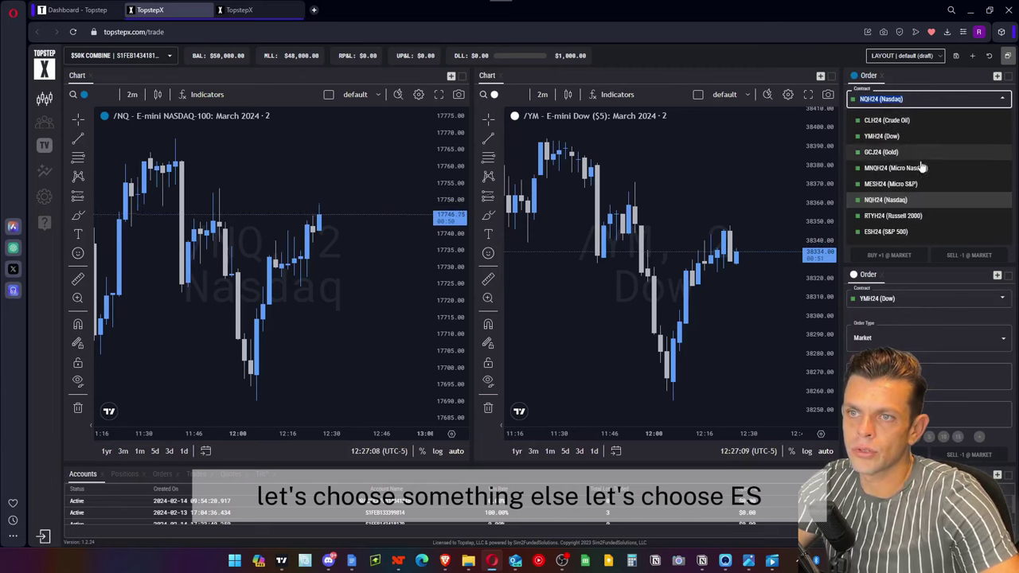
left_click(891, 233)
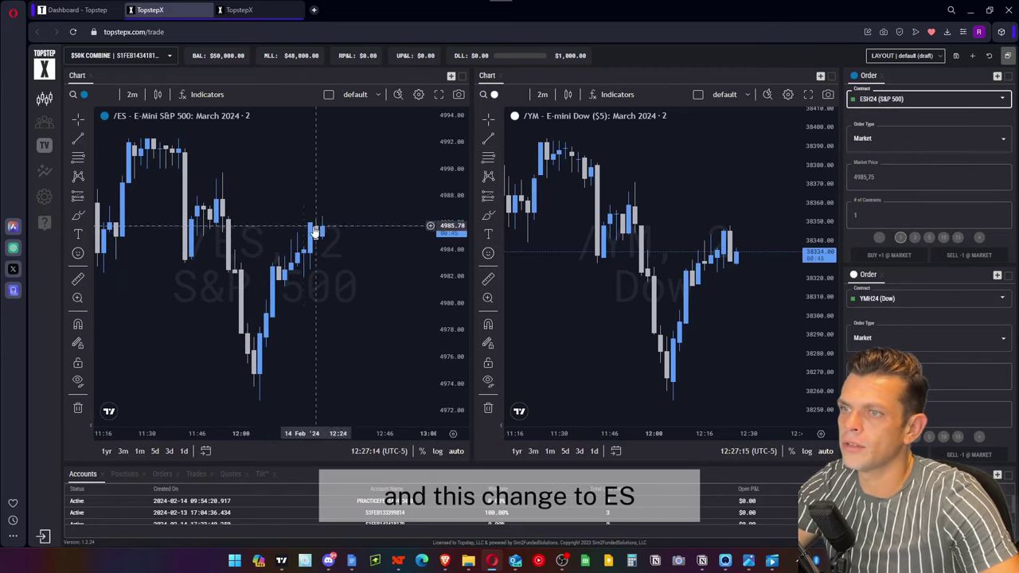
scroll(335, 239, "up", 1)
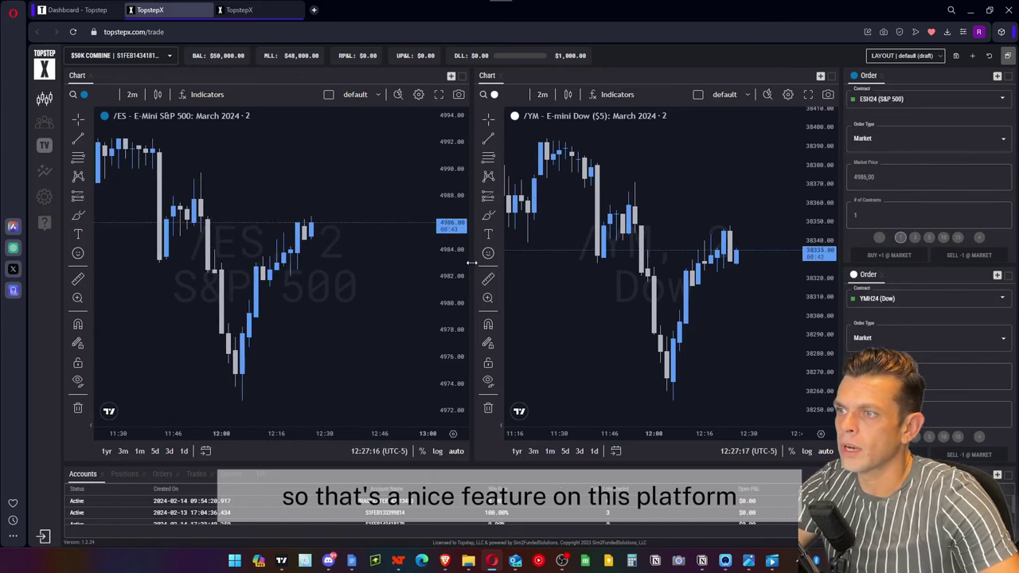
left_click_drag(473, 262, 503, 263)
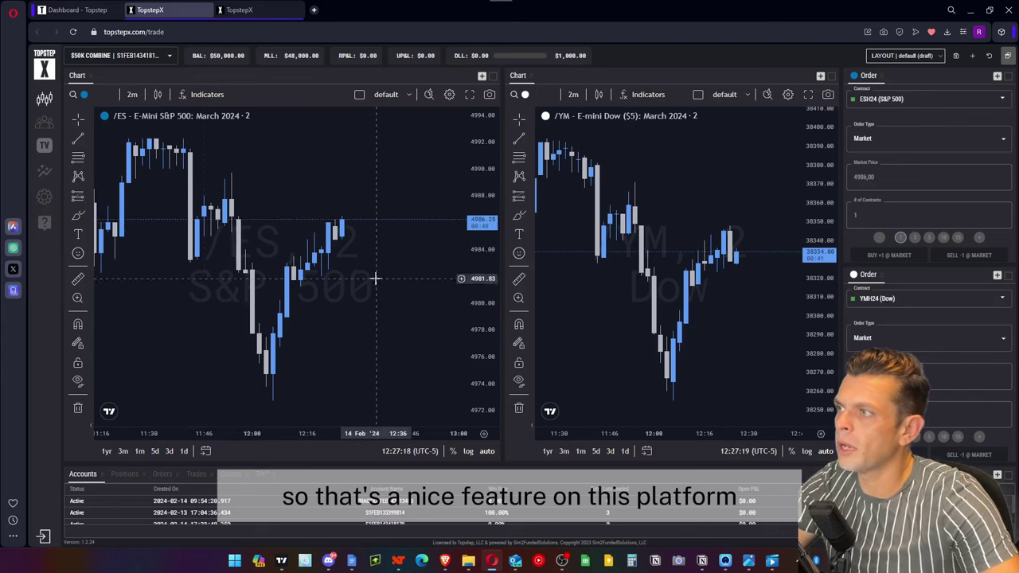
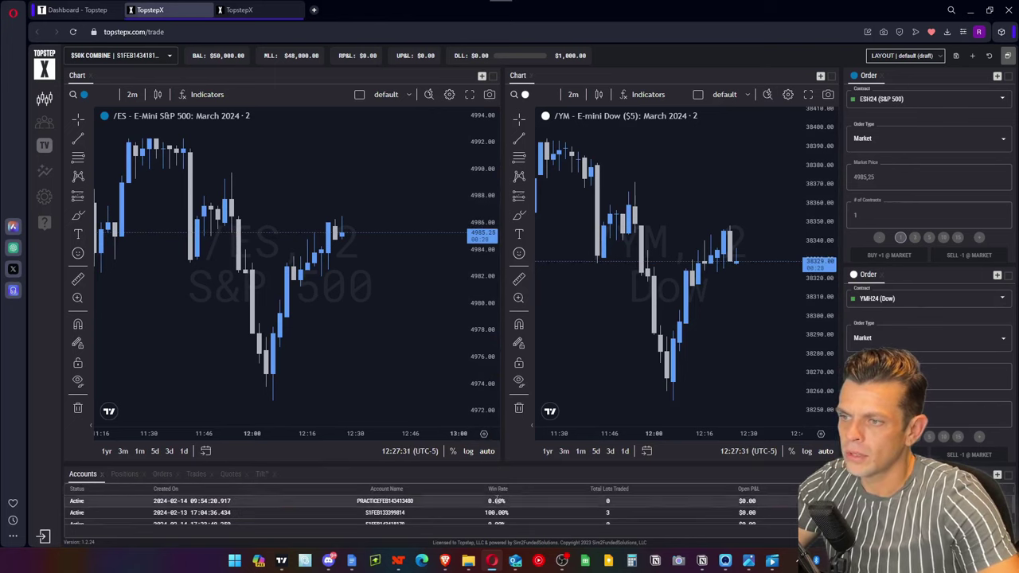
Review the account's open positions, its orders and its trades.
left_click(125, 474)
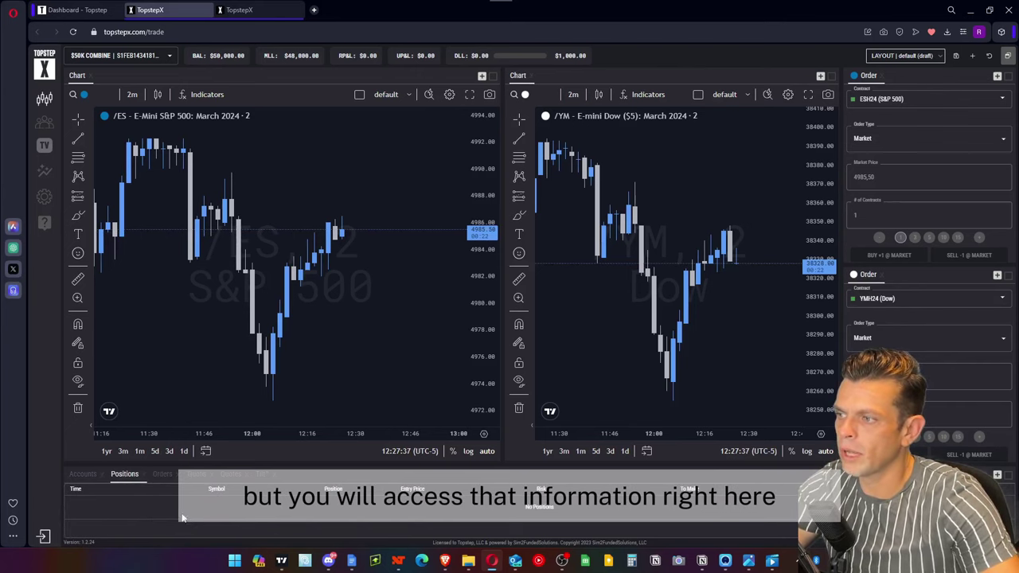
left_click(162, 474)
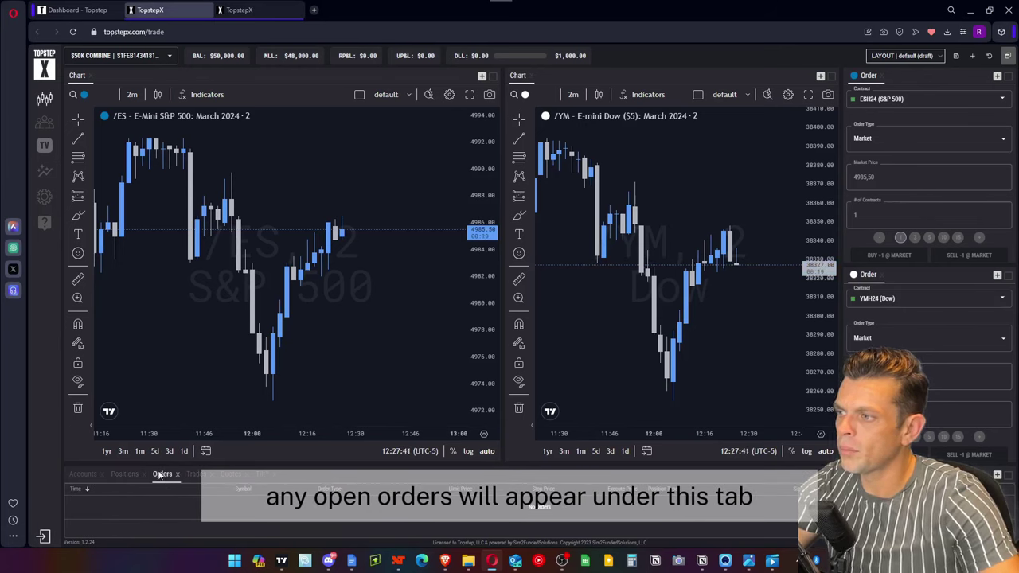
left_click(196, 475)
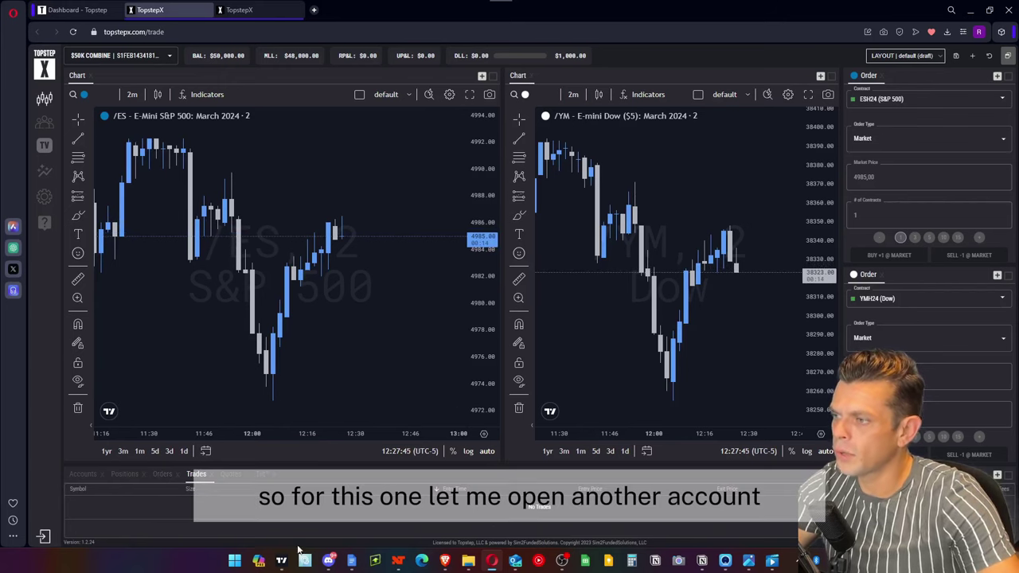
Switch the active trading account to the first $50K COMBINE account listed below the practice account.
left_click(121, 56)
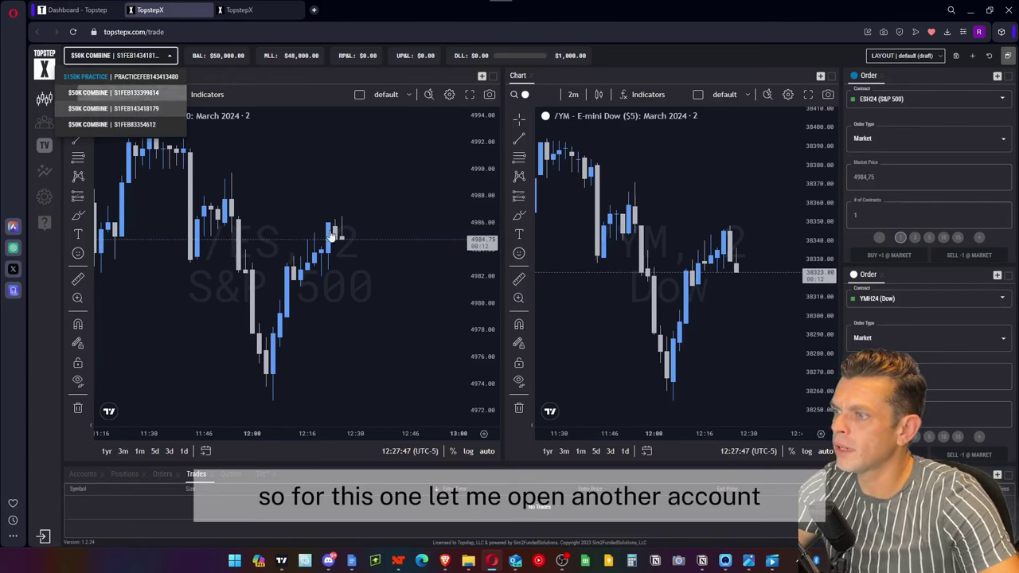
left_click(113, 93)
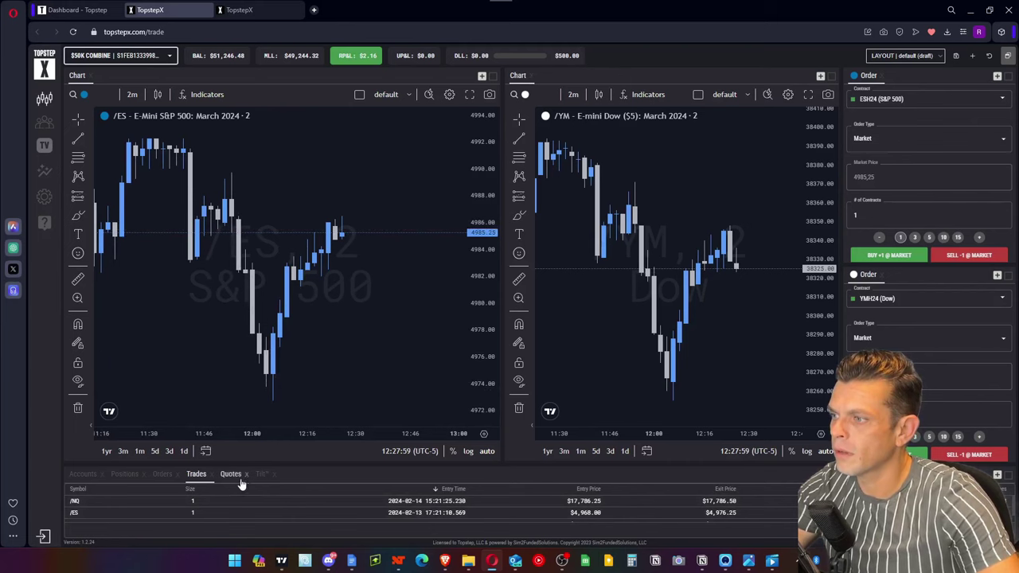
View the quotes for the different assets and the Tilt trader sentiment data.
left_click(236, 477)
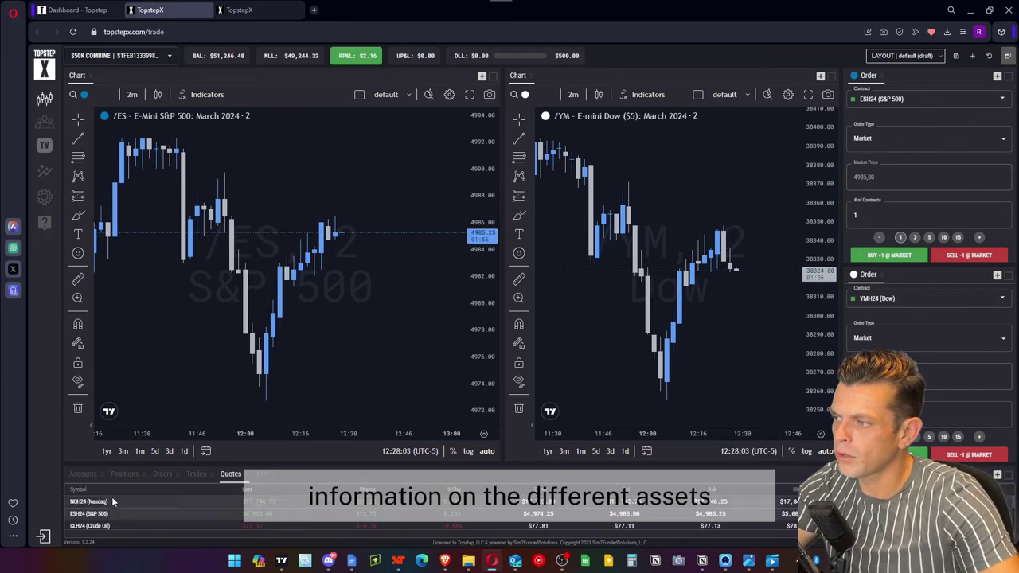
left_click(263, 476)
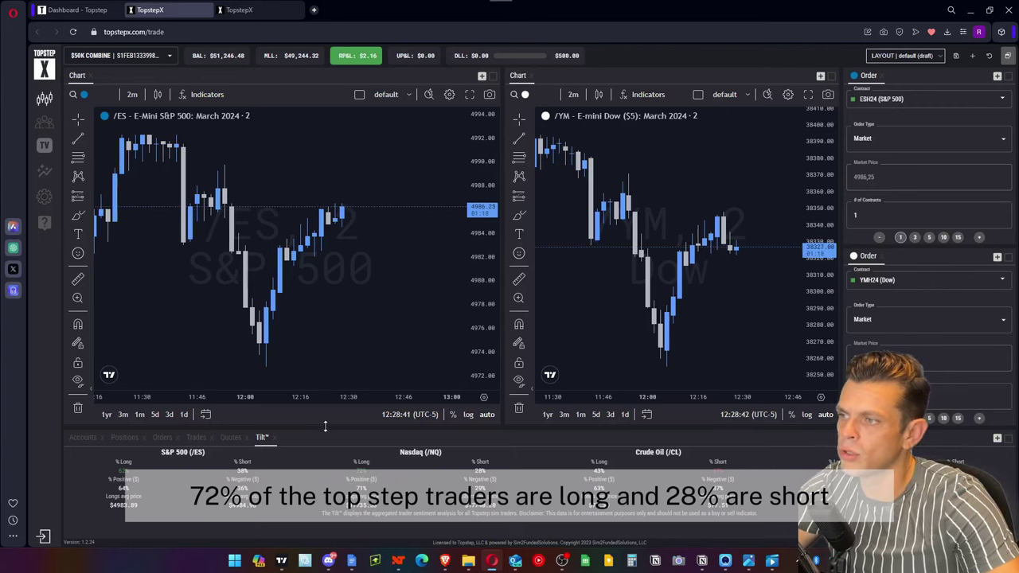
Shrink the account information panel holding the Tilt data so the charts and Order components above it get more height.
left_click_drag(325, 444, 325, 452)
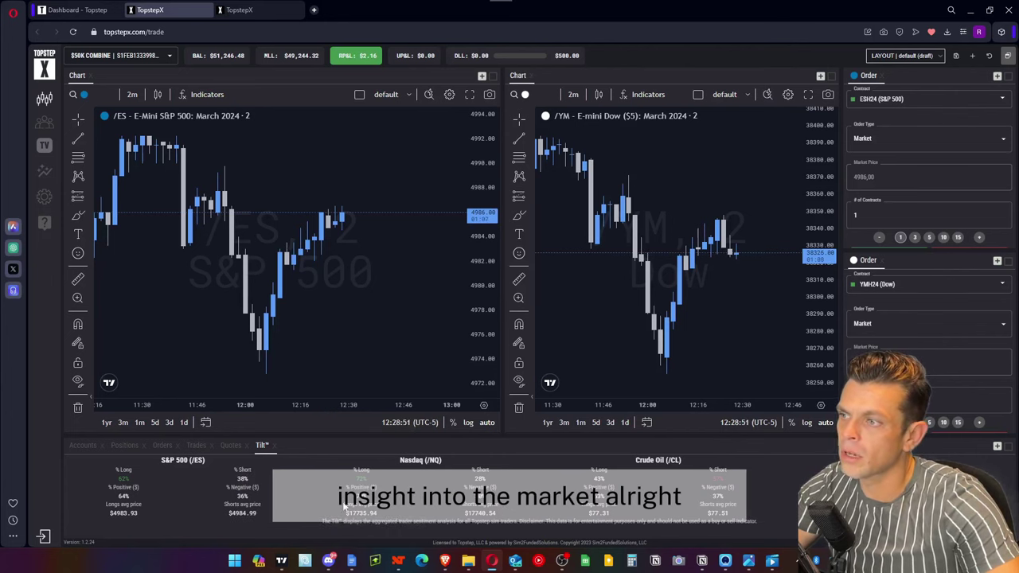
left_click_drag(326, 475, 326, 475)
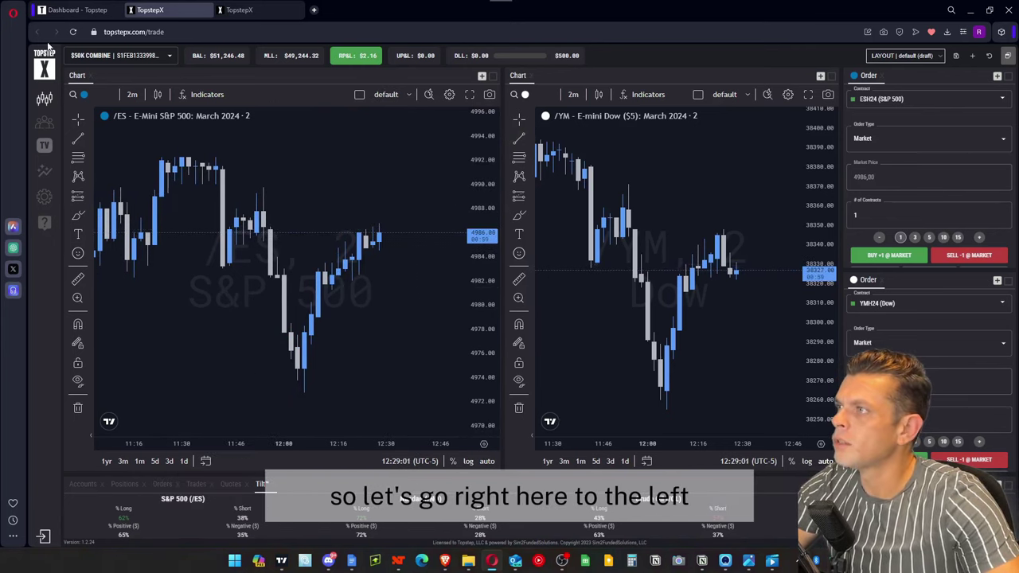
View the resources page with market news and economic events, and preview the TopstepTV live stream, closing its window when done.
left_click(44, 128)
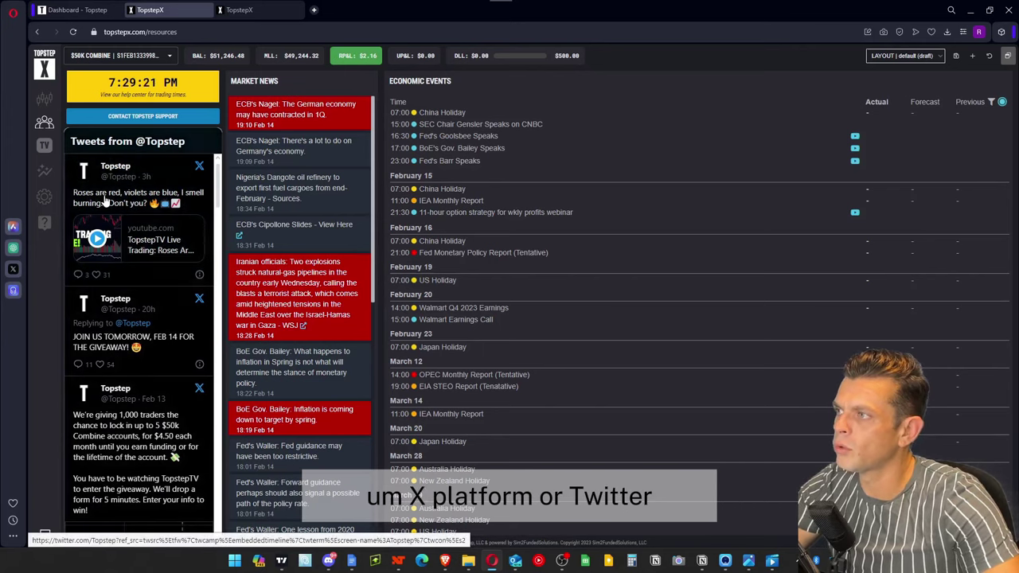
left_click(44, 144)
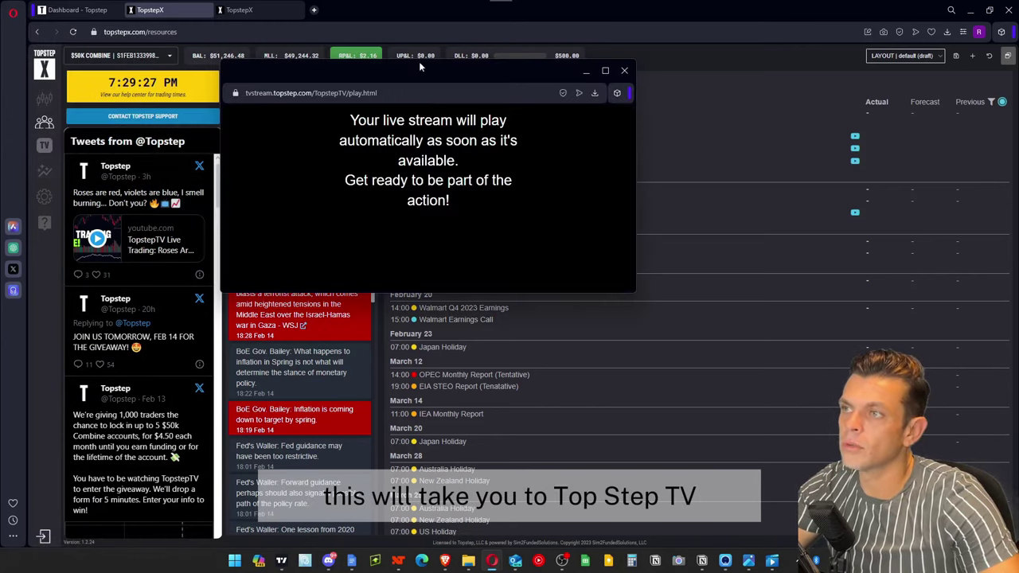
left_click_drag(450, 94, 514, 113)
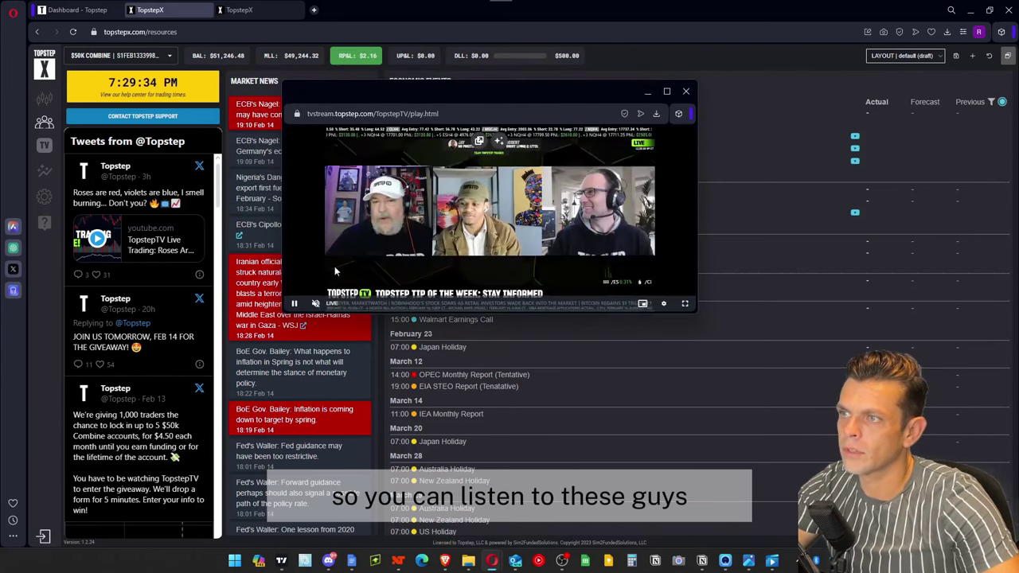
left_click(683, 93)
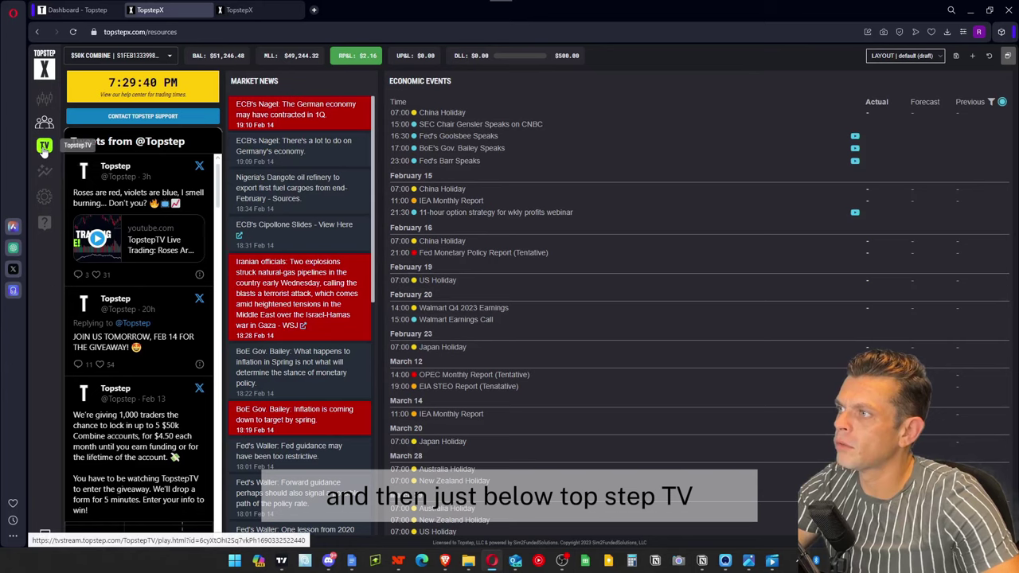
Review the account's Daily P&L chart in the performance stats, inspecting the value of each day.
left_click(45, 173)
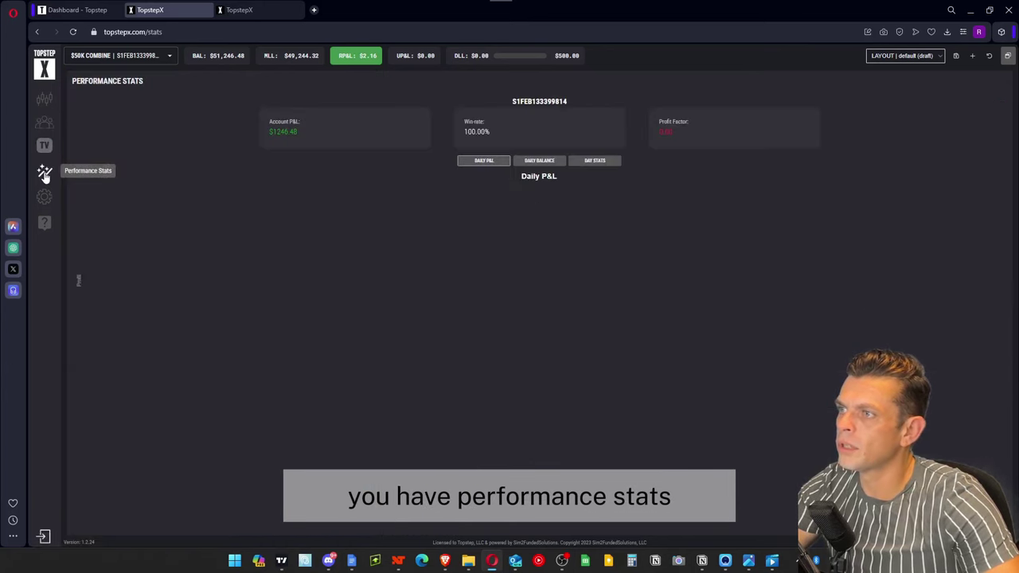
mouse_move(147, 220)
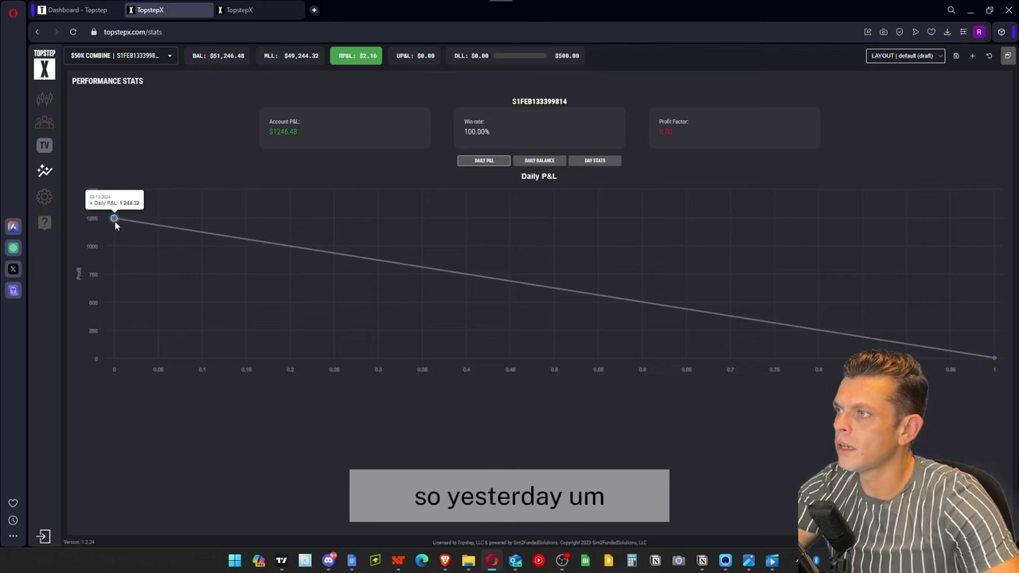
mouse_move(906, 352)
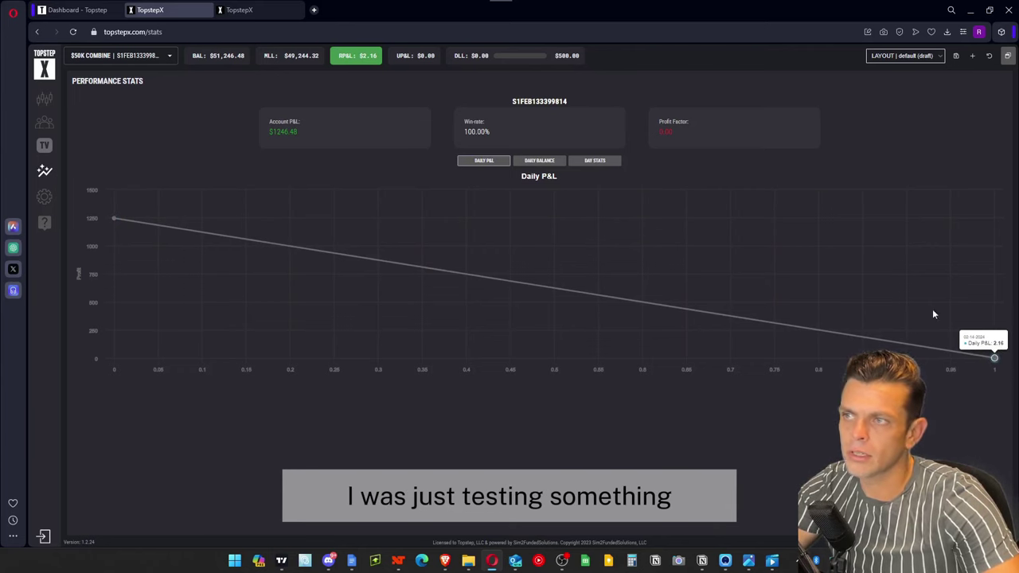
left_click(539, 161)
left_click(504, 161)
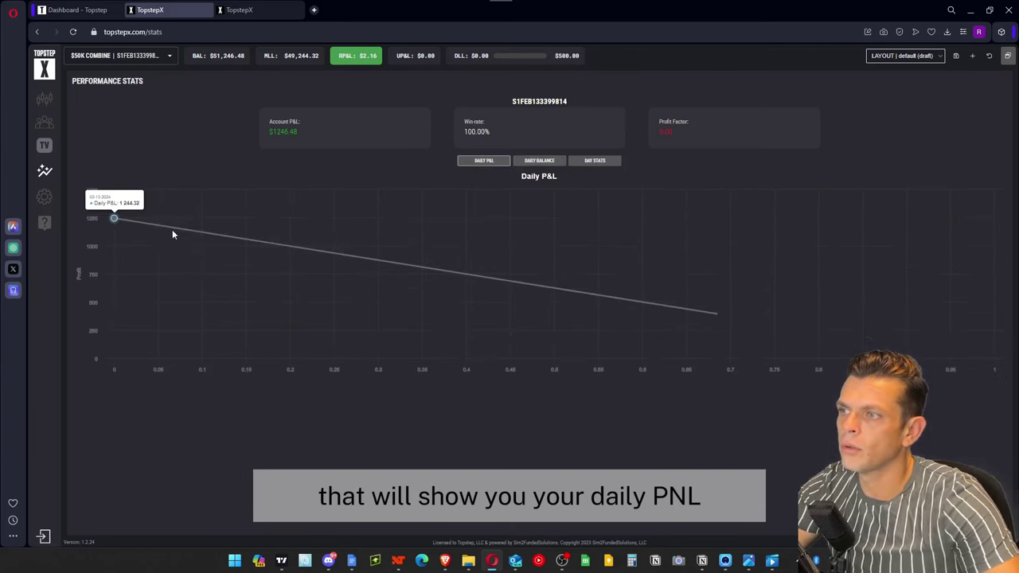
Inspect the first and last points of the Daily Balance chart and view the Day Stats.
left_click(541, 162)
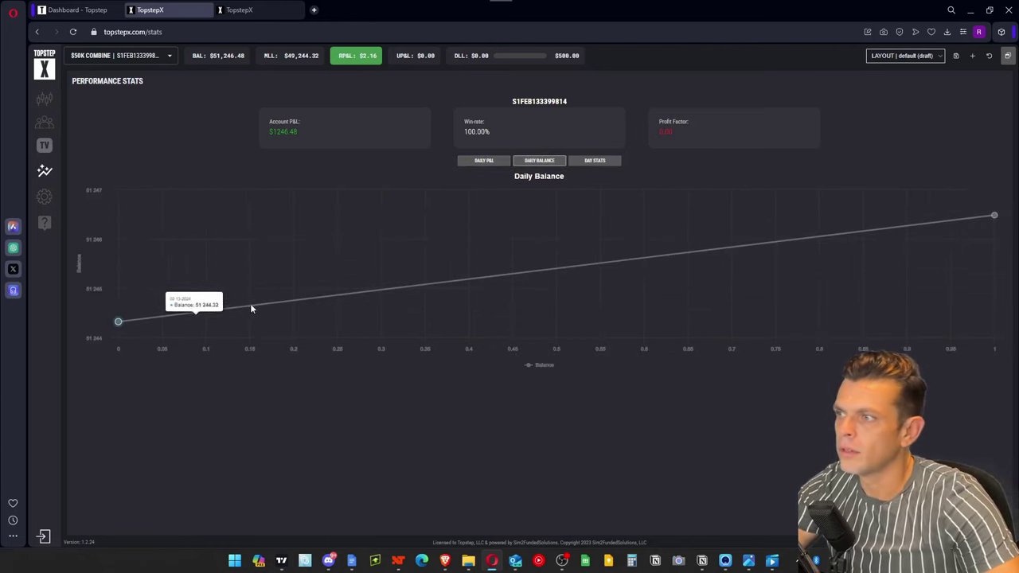
mouse_move(119, 327)
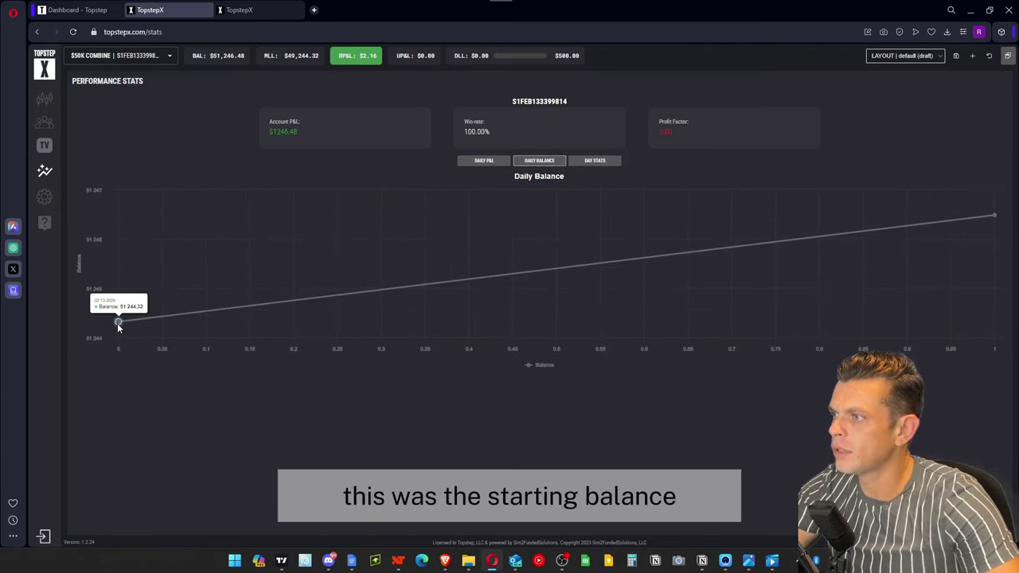
mouse_move(995, 215)
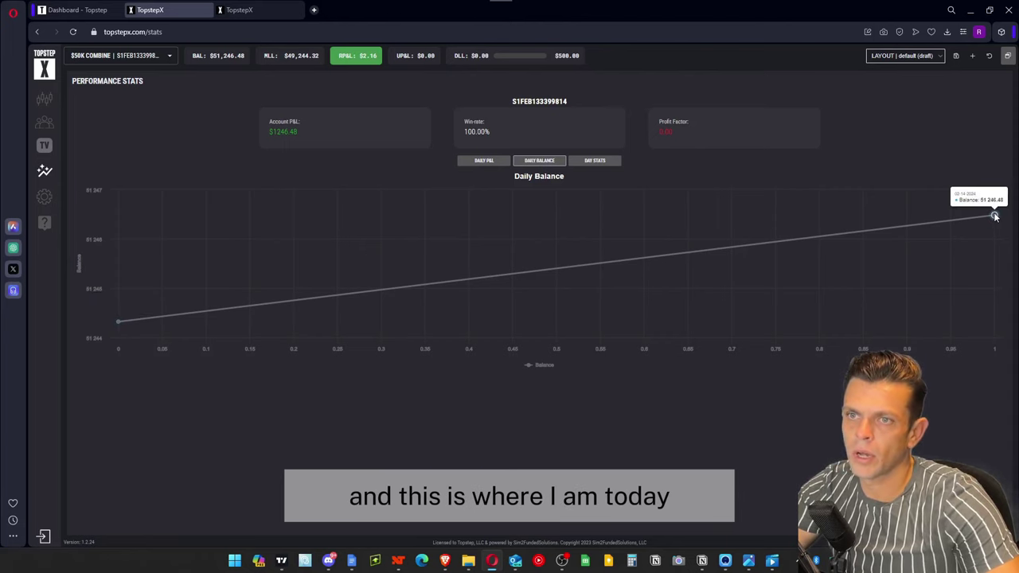
left_click(596, 160)
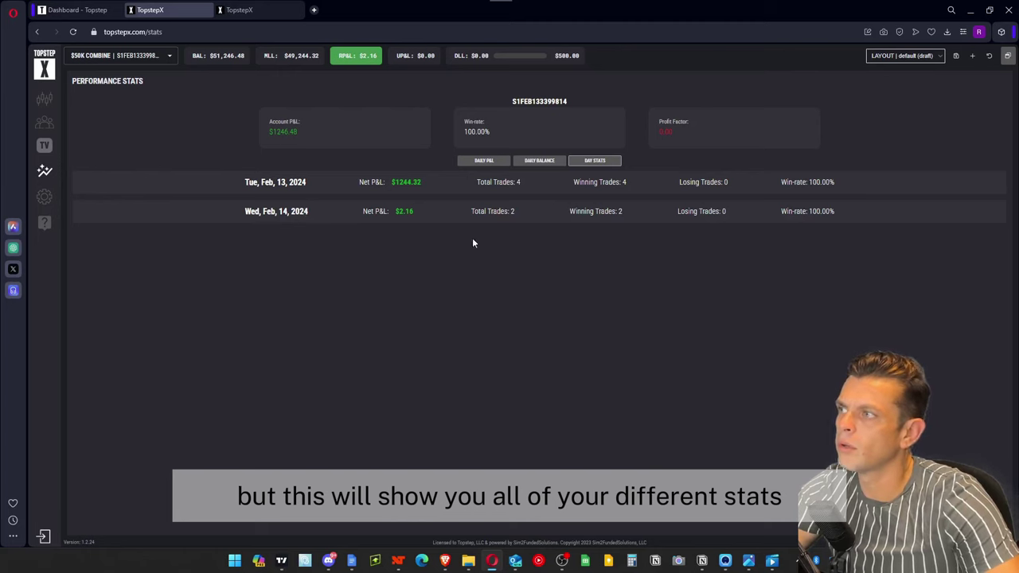
In the copy trading settings, turn Follow off and back on for the two follower accounts listed below the practice account.
left_click(45, 197)
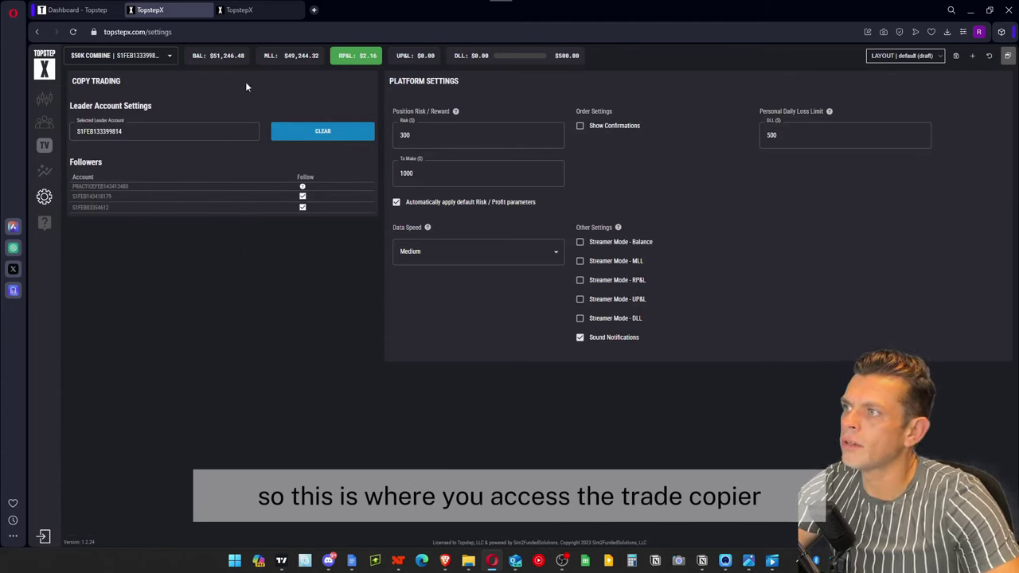
left_click(153, 132)
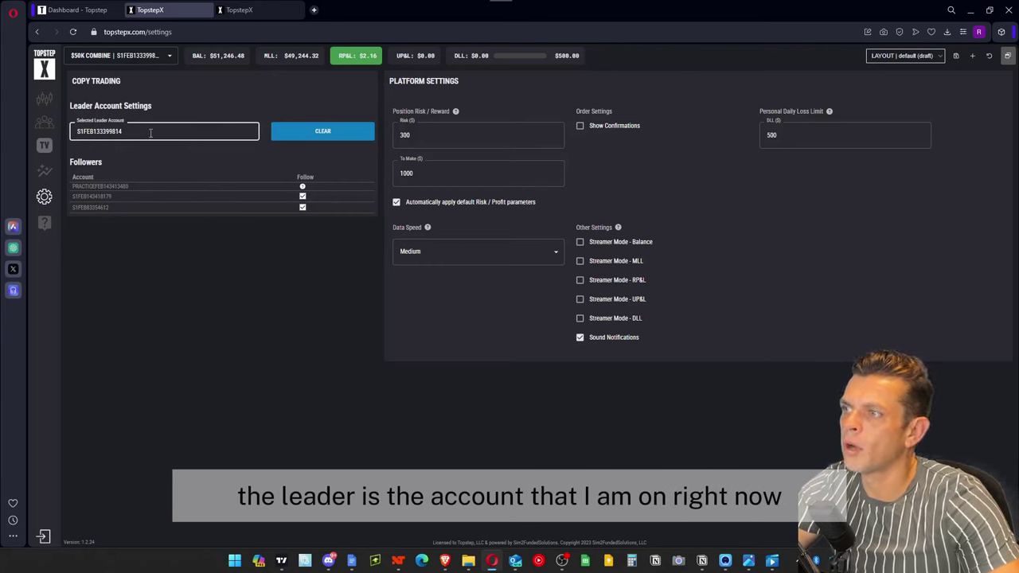
left_click(303, 197)
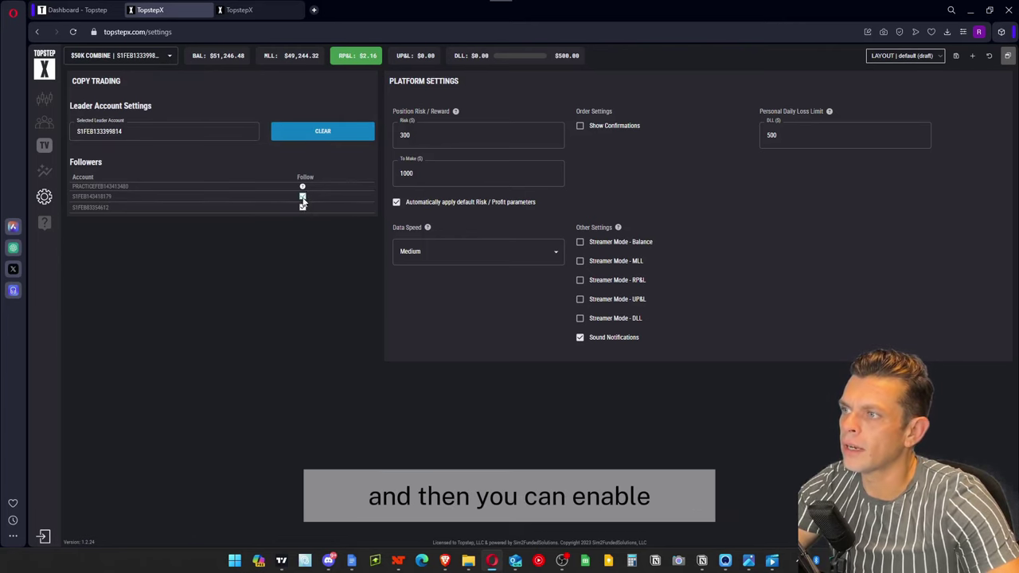
left_click(303, 197)
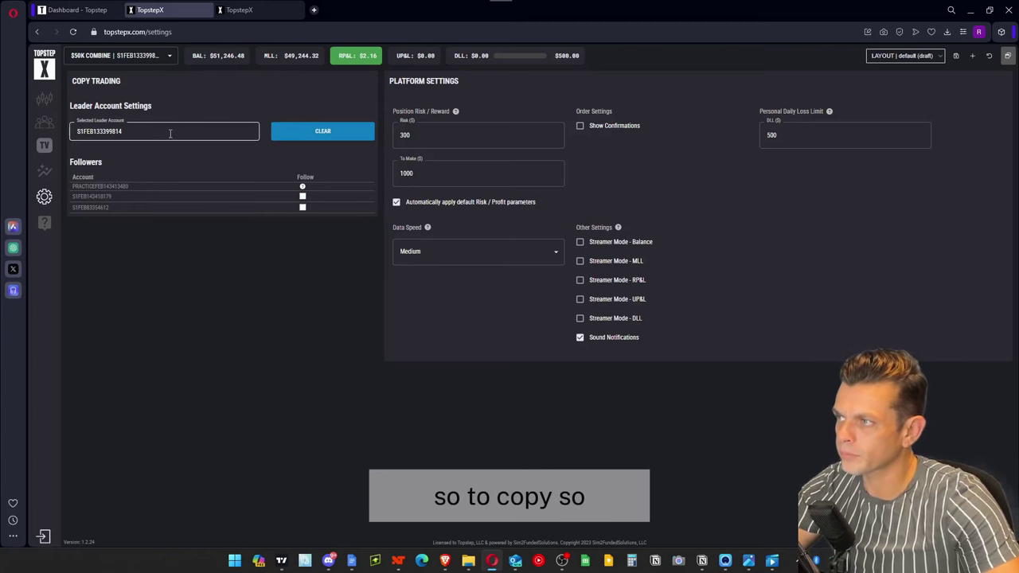
left_click_drag(149, 129, 85, 127)
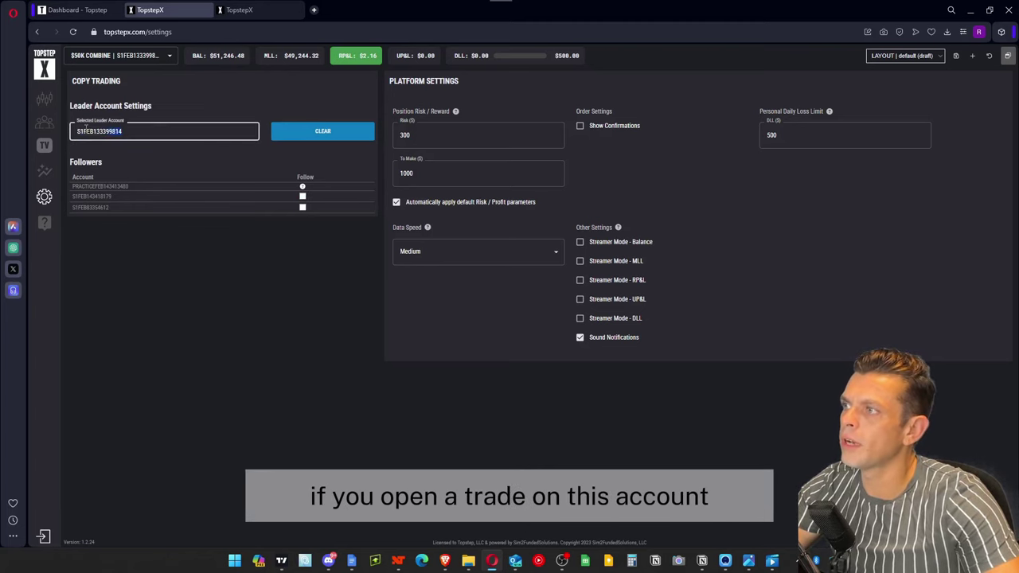
left_click(303, 199)
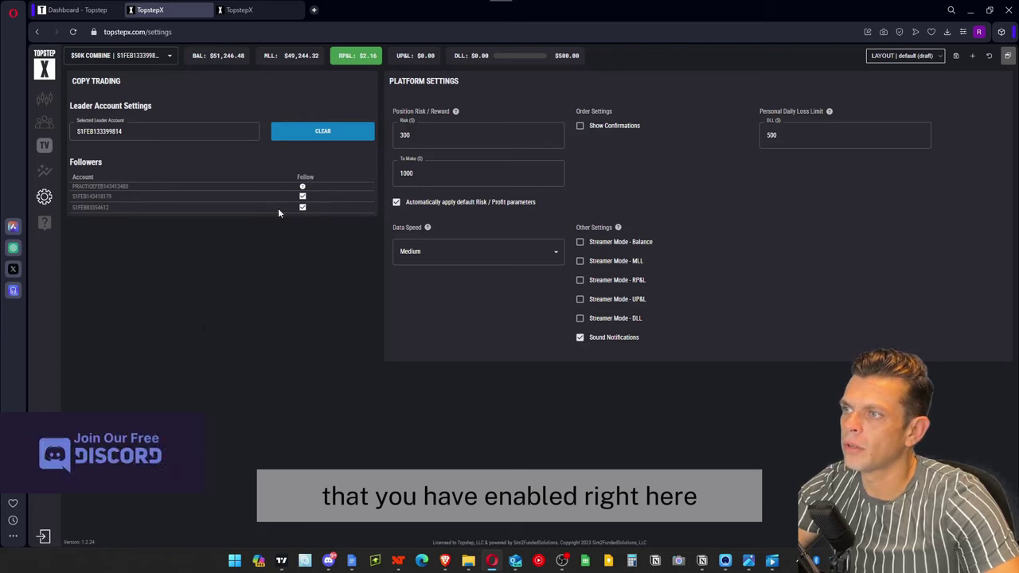
left_click(303, 207)
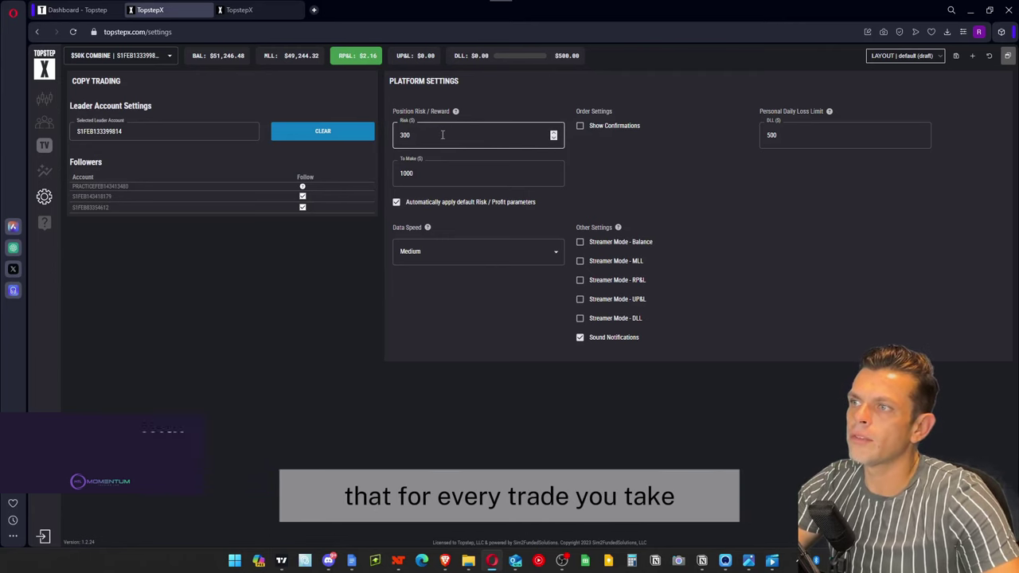
Check the position risk and profit target settings, and save a personal daily loss limit of $501.
double_click(406, 142)
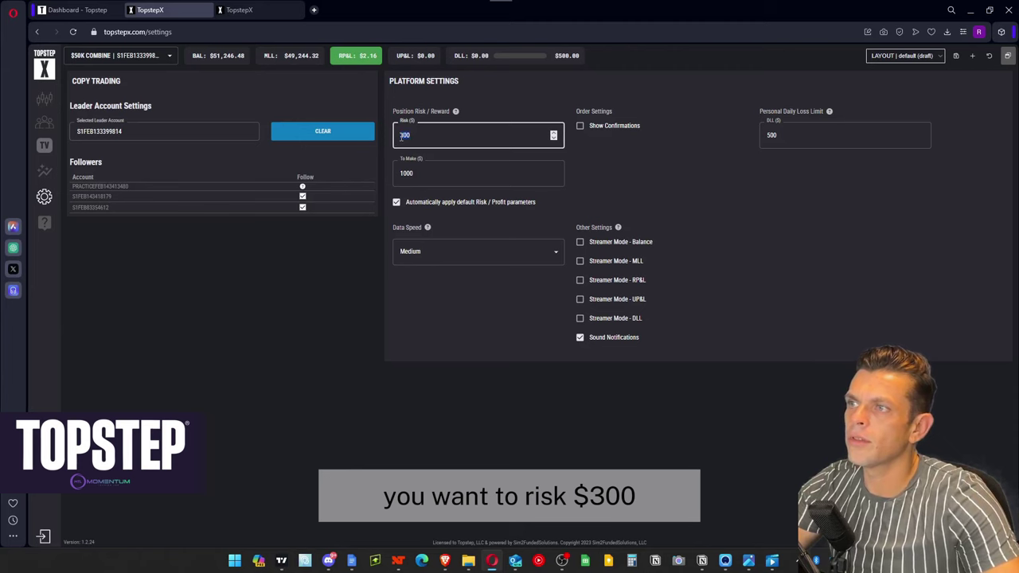
left_click(405, 173)
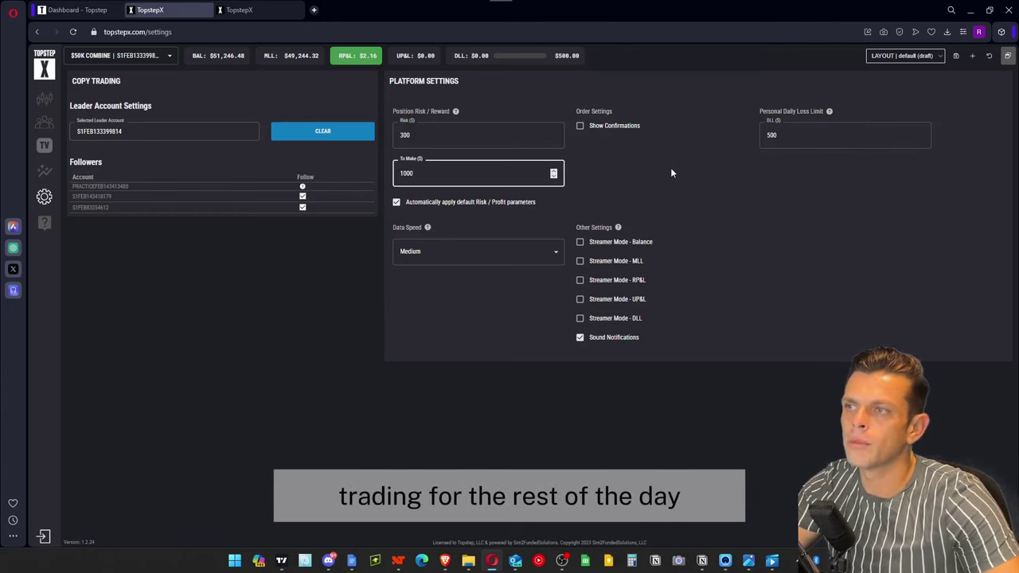
left_click(772, 133)
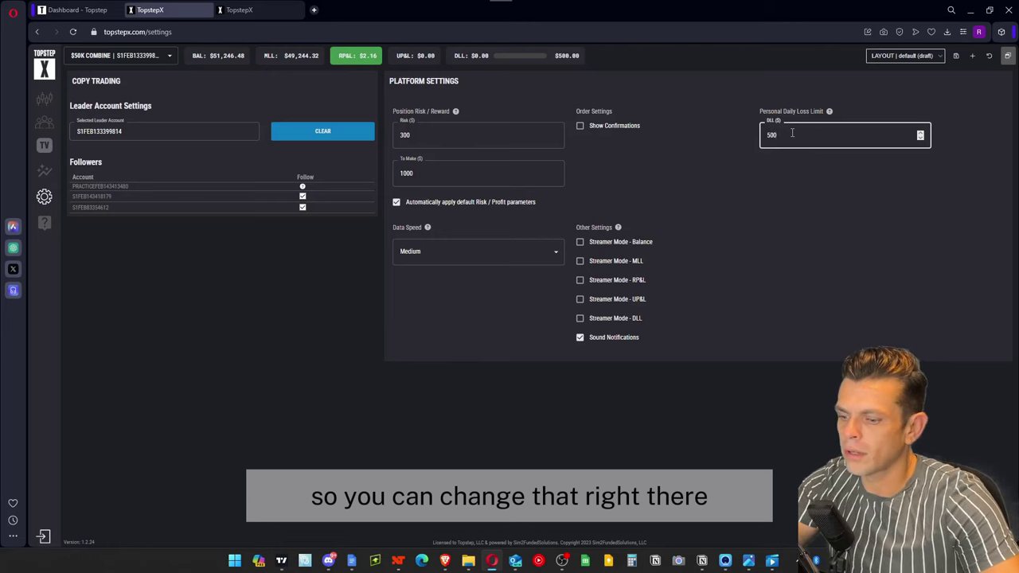
key("Up")
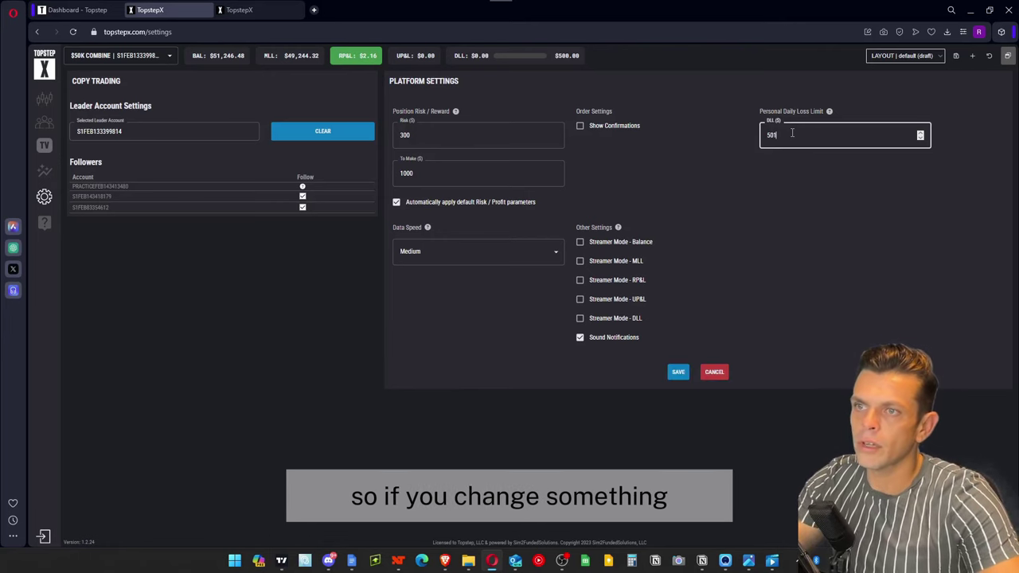
left_click(676, 372)
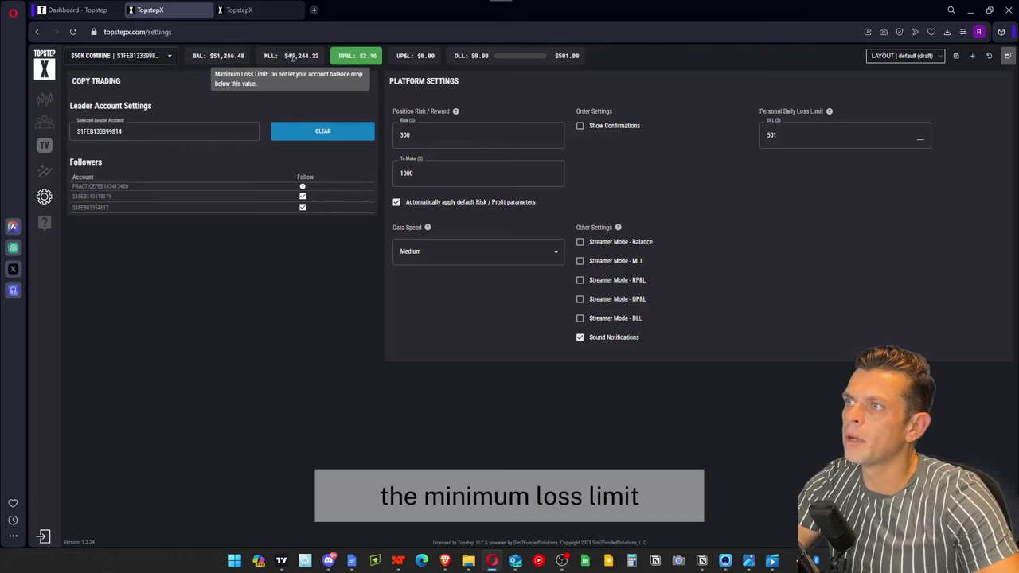
Check the account's maximum loss limit (MLL) in the account summary.
left_click_drag(285, 55, 319, 55)
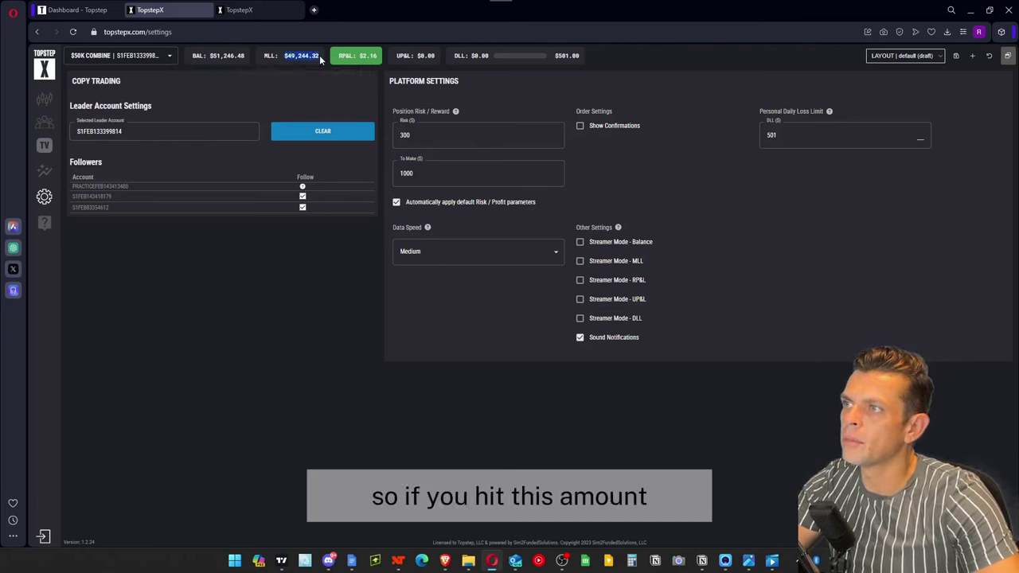
left_click(262, 86)
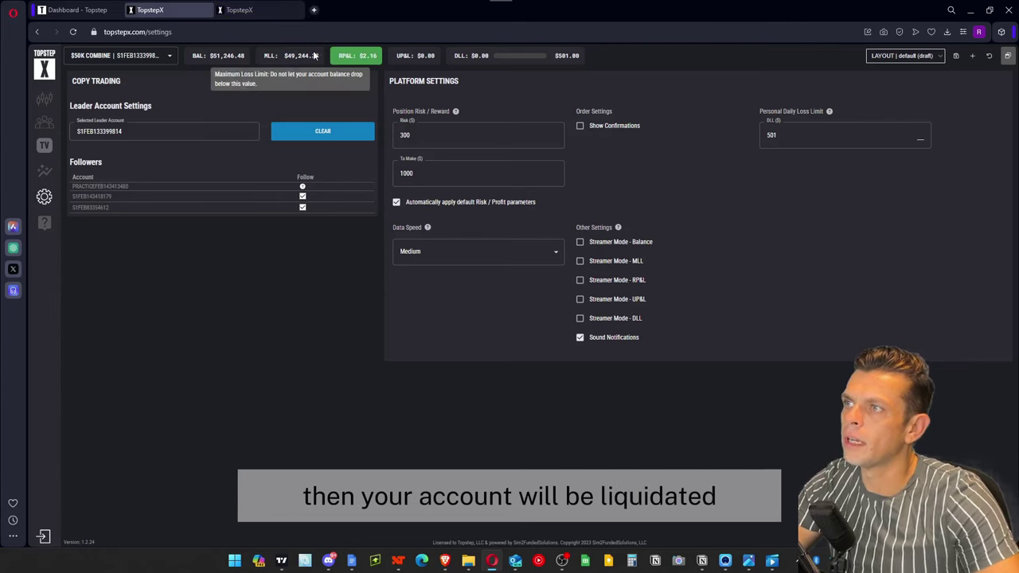
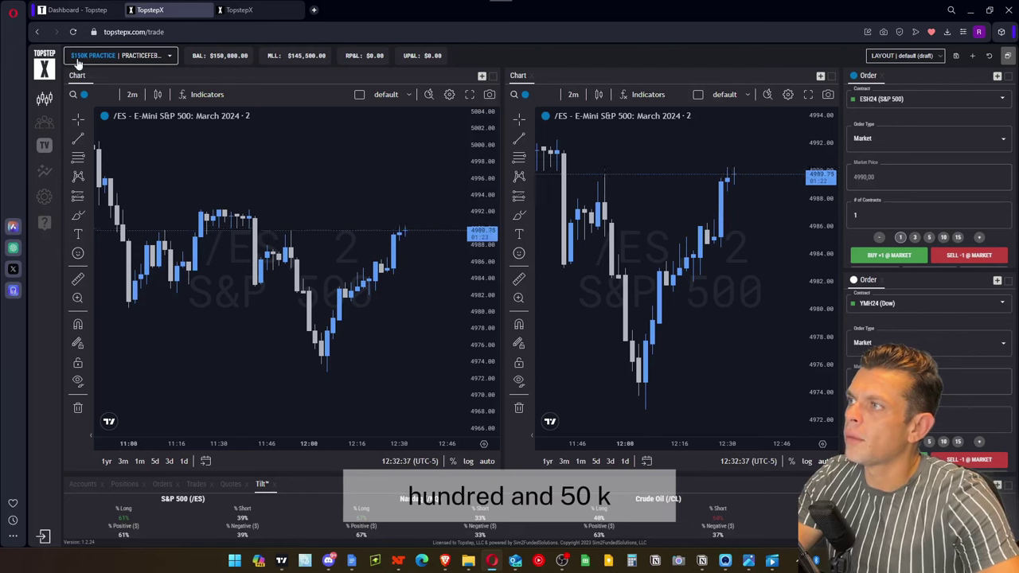
Set the order type of the blue-linked ESH24 (S&P 500) Order component to Limit.
scroll(462, 198, "down", 4)
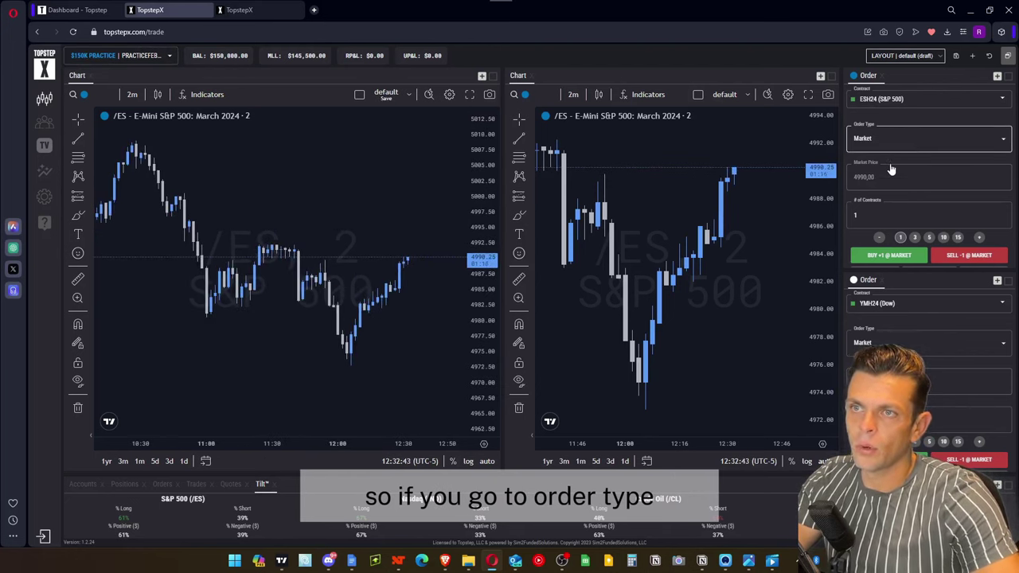
left_click(924, 137)
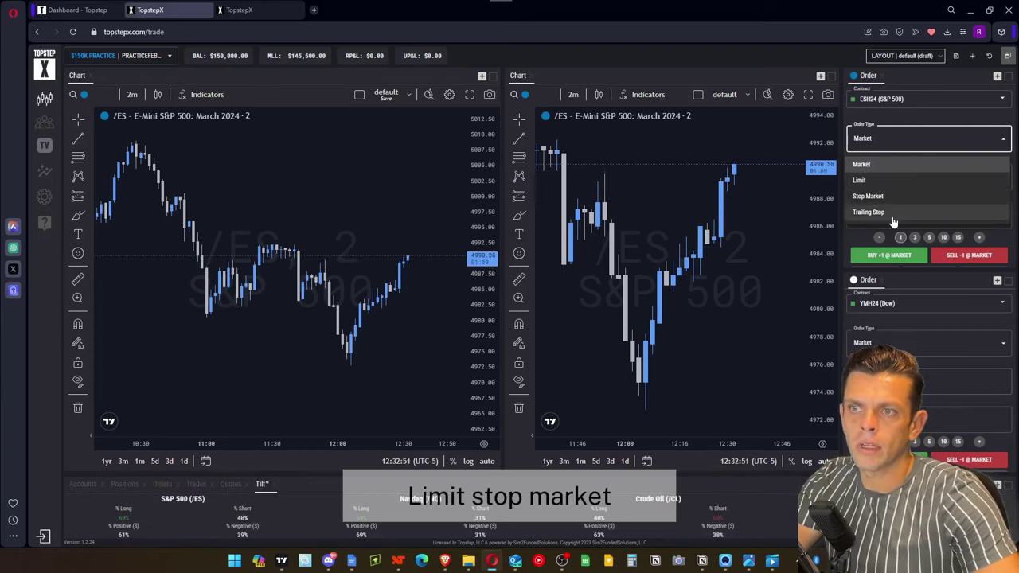
left_click(860, 182)
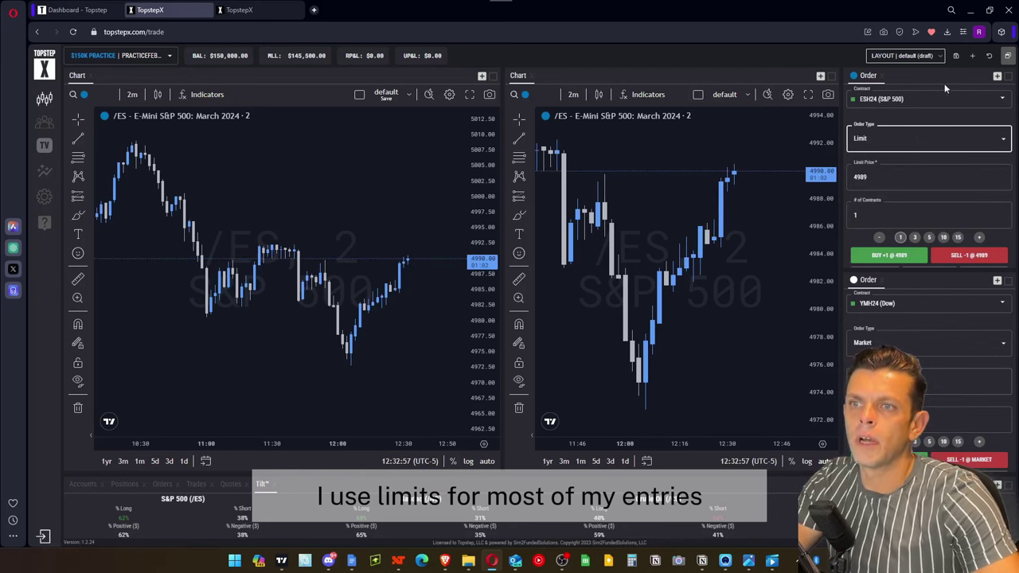
Place a limit buy order for 3 contracts at 4,986.75 directly from the wider /ES chart.
scroll(371, 371, "up", 4)
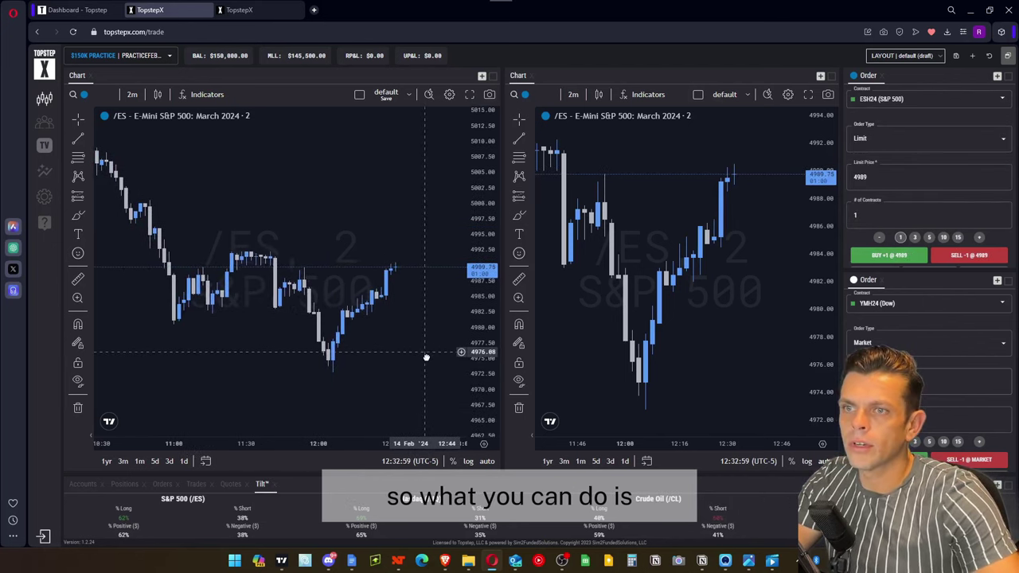
right_click(411, 294)
mouse_move(385, 299)
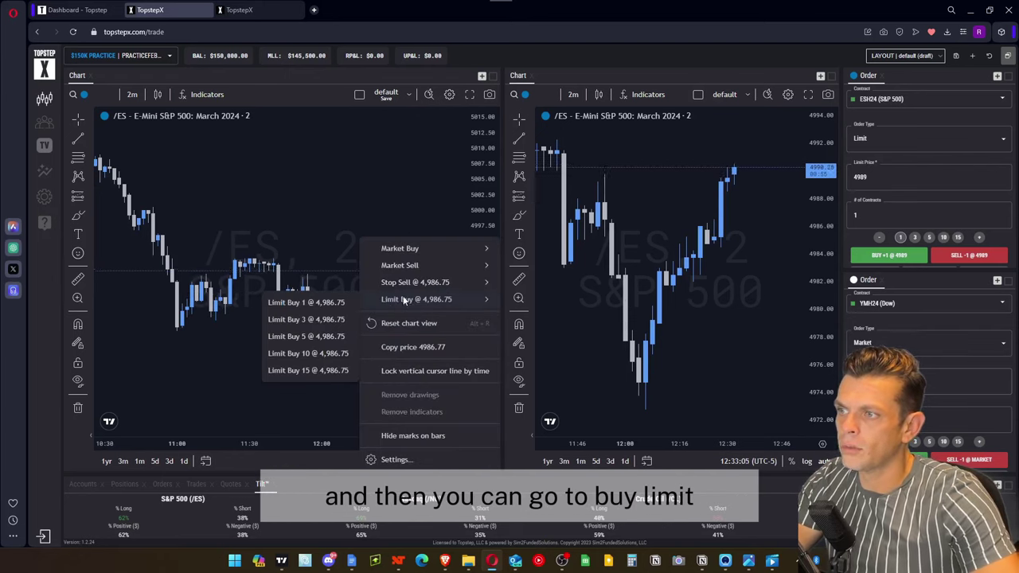
left_click(289, 320)
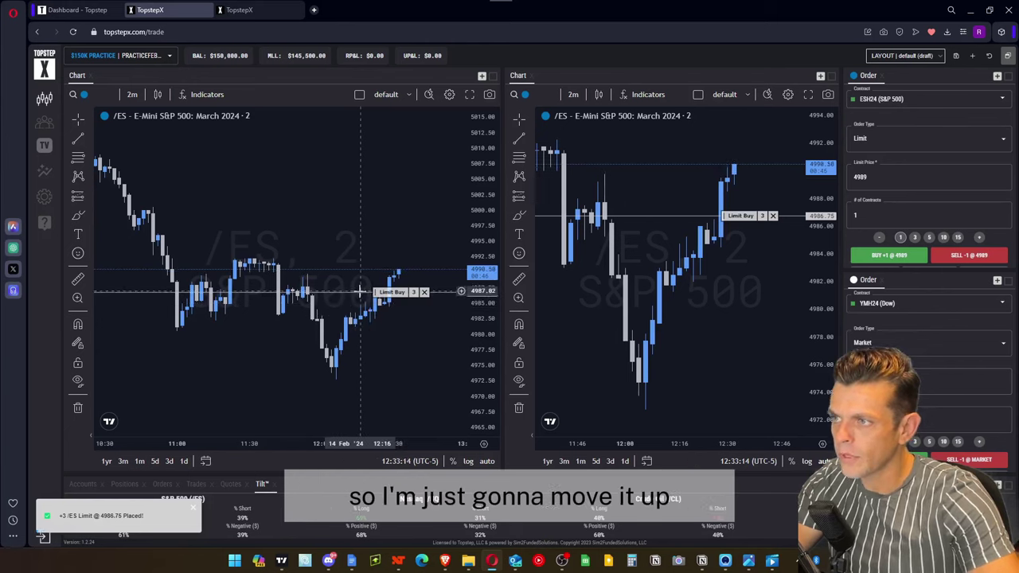
Raise the /ES limit buy to about the market price, and move the position's take profit to 5,000.75 and stop loss to 4,984.50.
left_click_drag(356, 293, 427, 268)
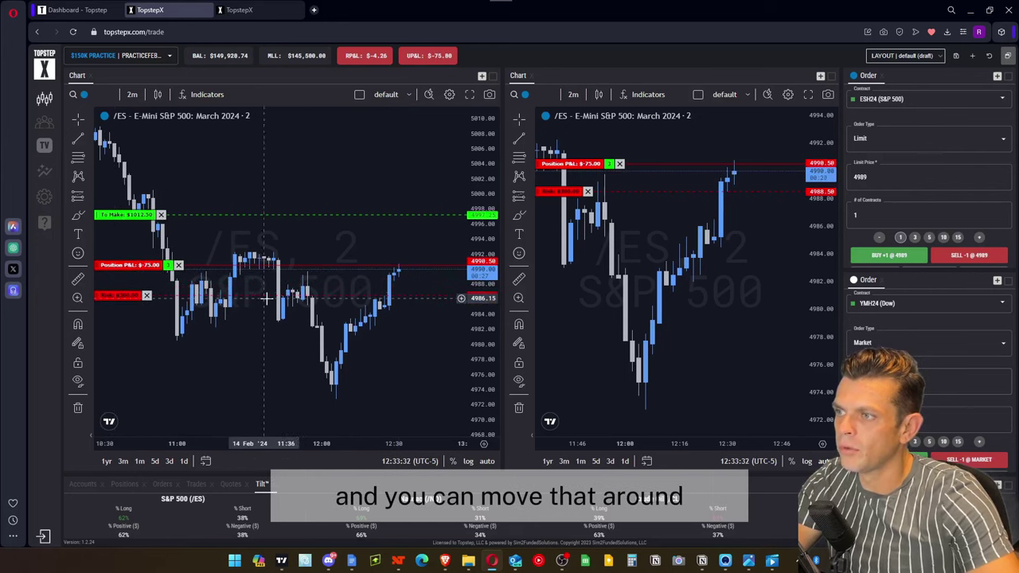
left_click_drag(132, 215, 137, 188)
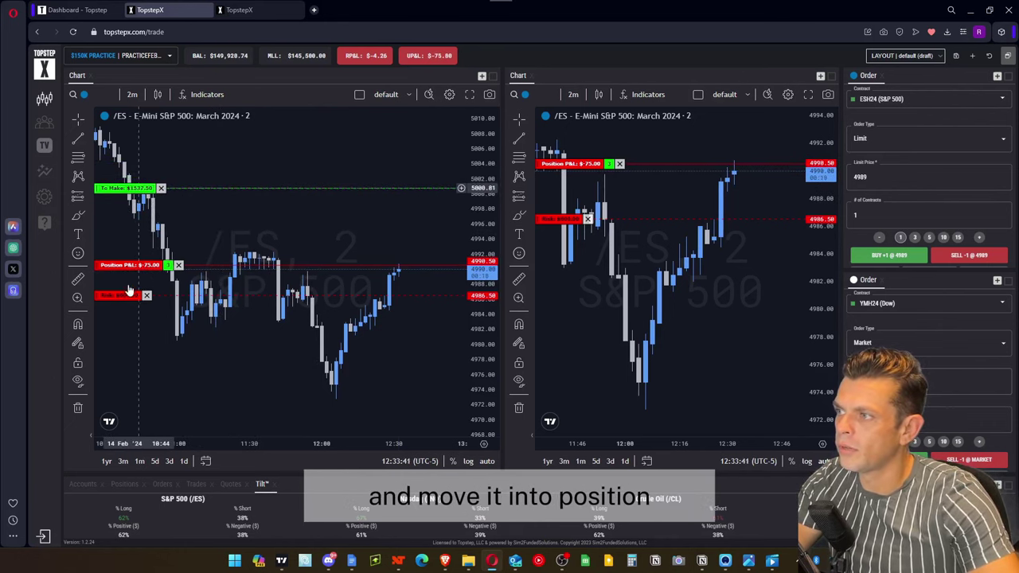
left_click_drag(128, 290, 120, 314)
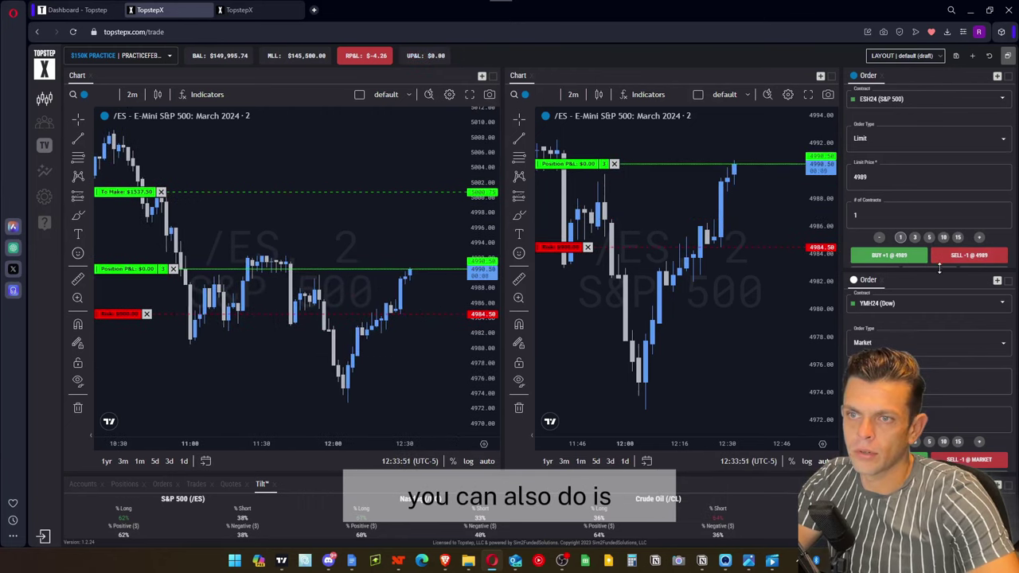
Enlarge the blue-linked ESH24 Order component and close the open /ES position from it.
left_click_drag(941, 278, 941, 317)
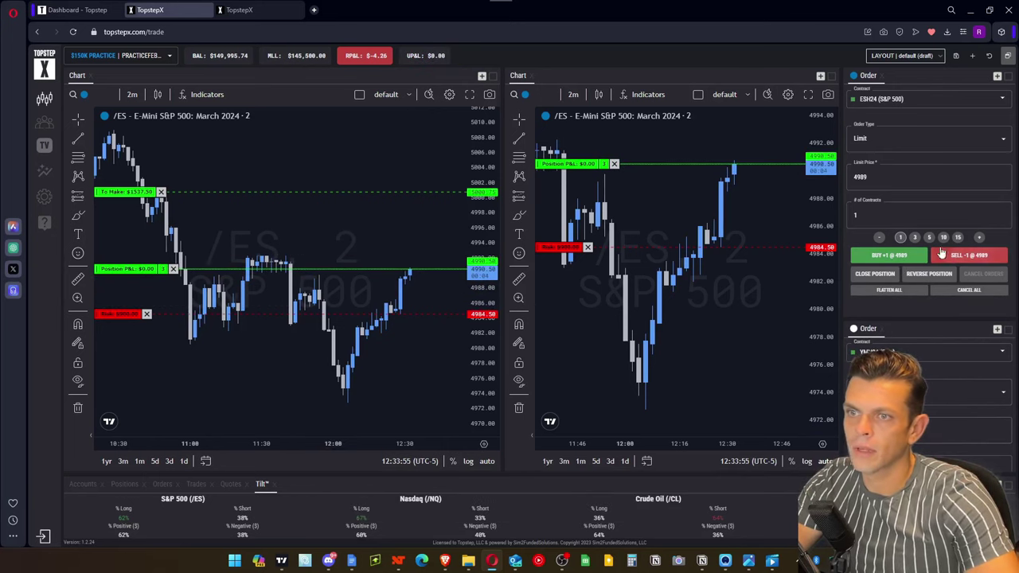
left_click(875, 275)
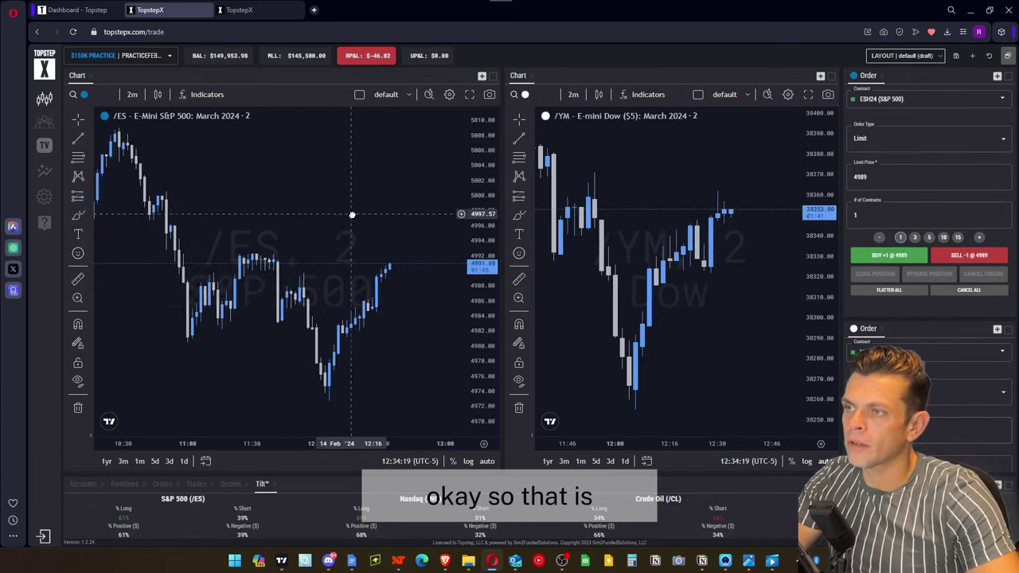
Place a limit buy for 3 ESH24 contracts at 4,989, and cancel it on the chart after moving it to 4,988.25.
left_click_drag(352, 215, 330, 199)
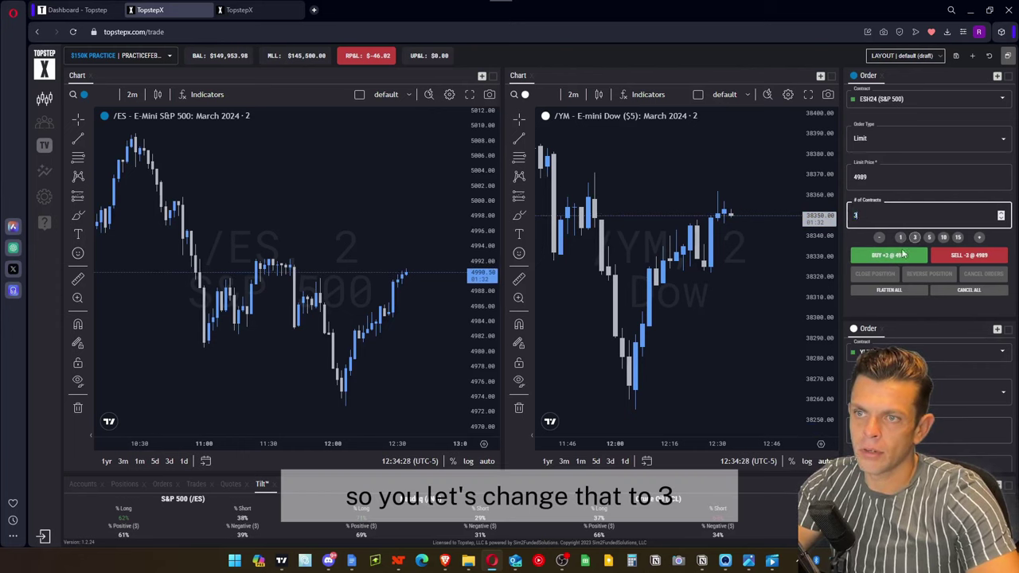
left_click(879, 256)
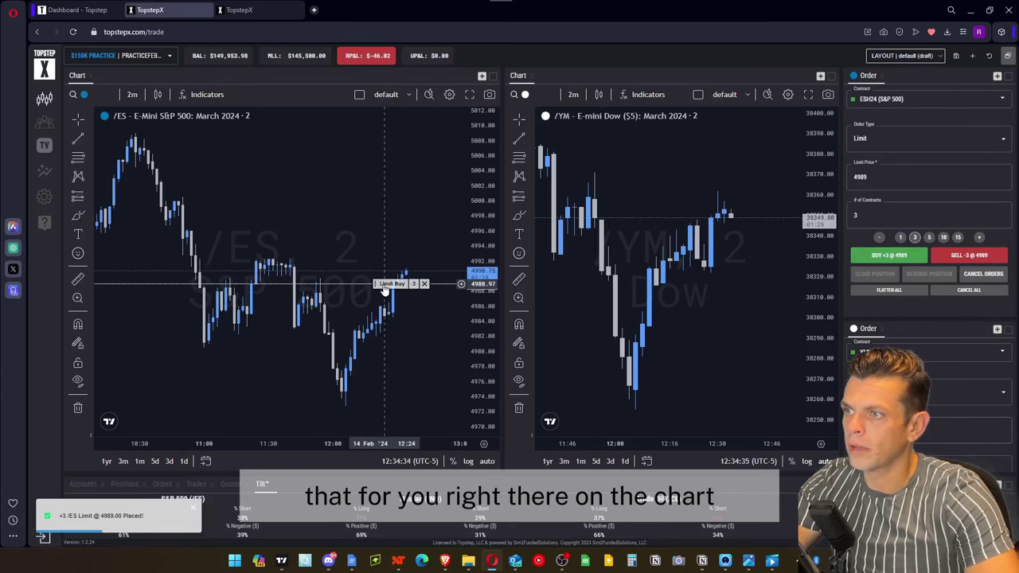
left_click_drag(385, 288, 422, 291)
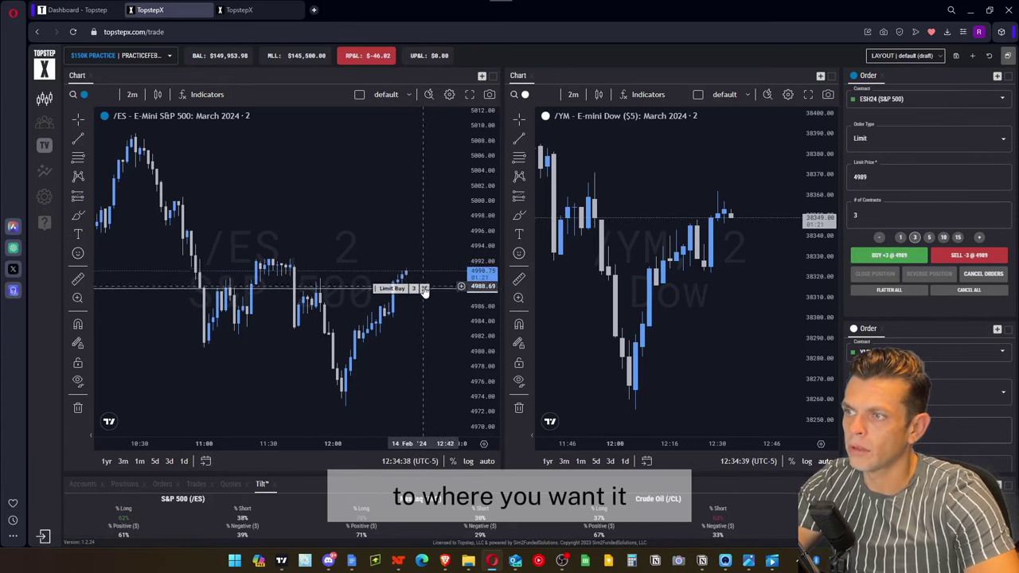
left_click(424, 289)
Buy 3 ESH24 contracts at market, and move the stop loss to 4,984.25 and the take profit to 5,000.50 on the chart.
left_click(918, 140)
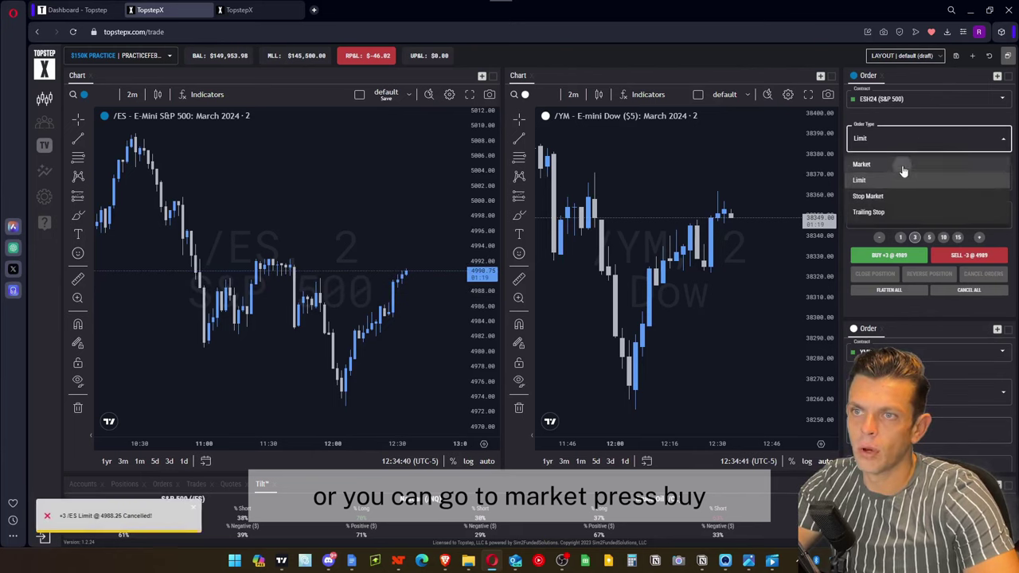
left_click(904, 169)
left_click(890, 255)
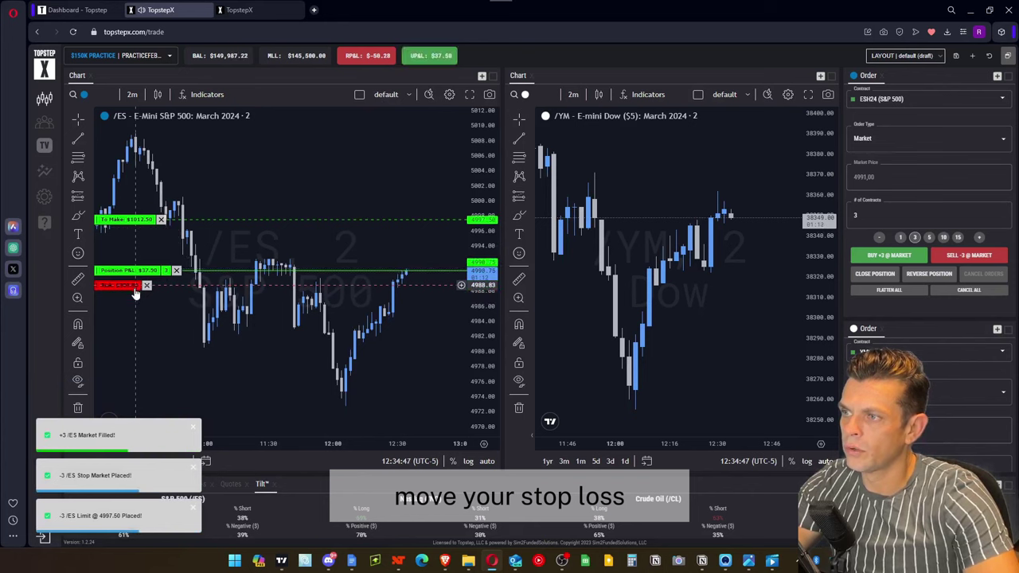
left_click_drag(132, 287, 133, 310)
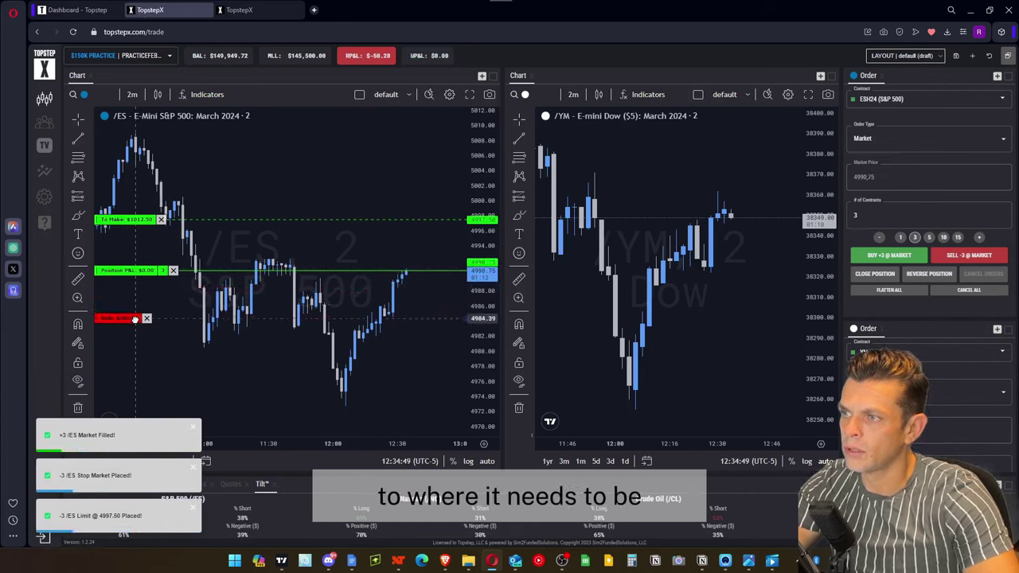
left_click_drag(119, 219, 115, 196)
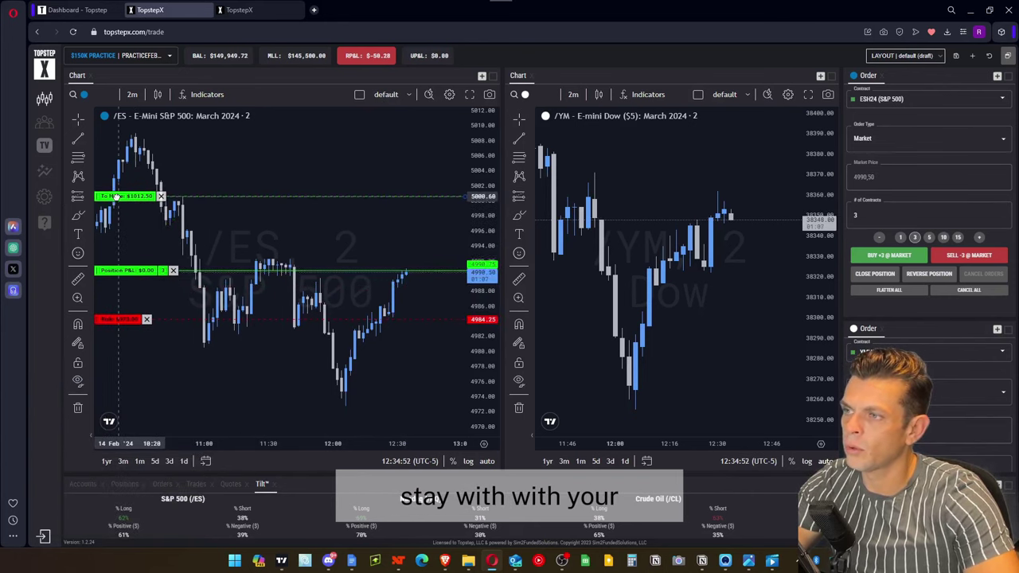
Place a limit sell for 1 contract at 4,994.50 from the /ES chart, and lower it to about the market price to sell one contract.
left_click_drag(330, 355, 325, 238)
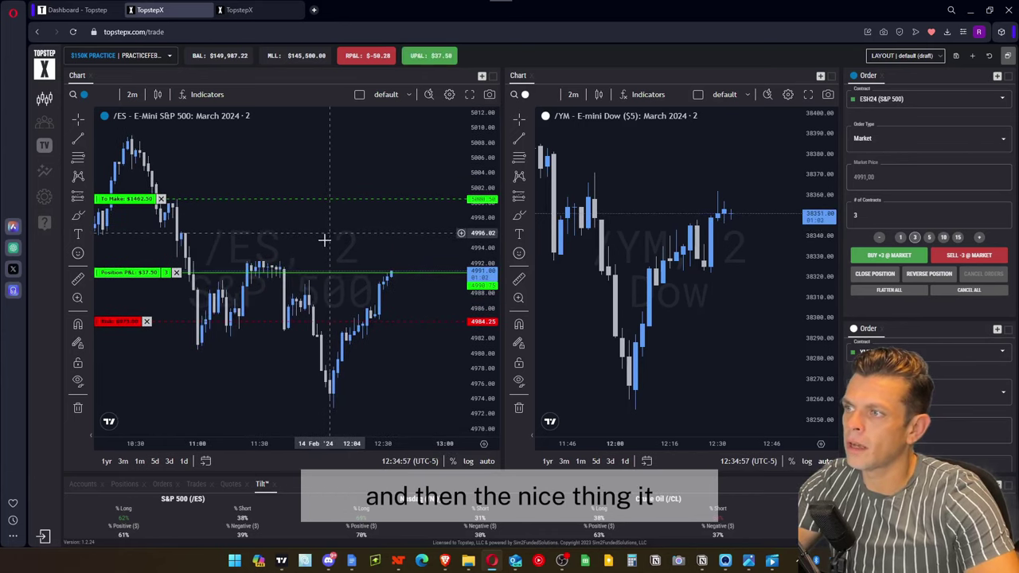
scroll(325, 239, "down", 3)
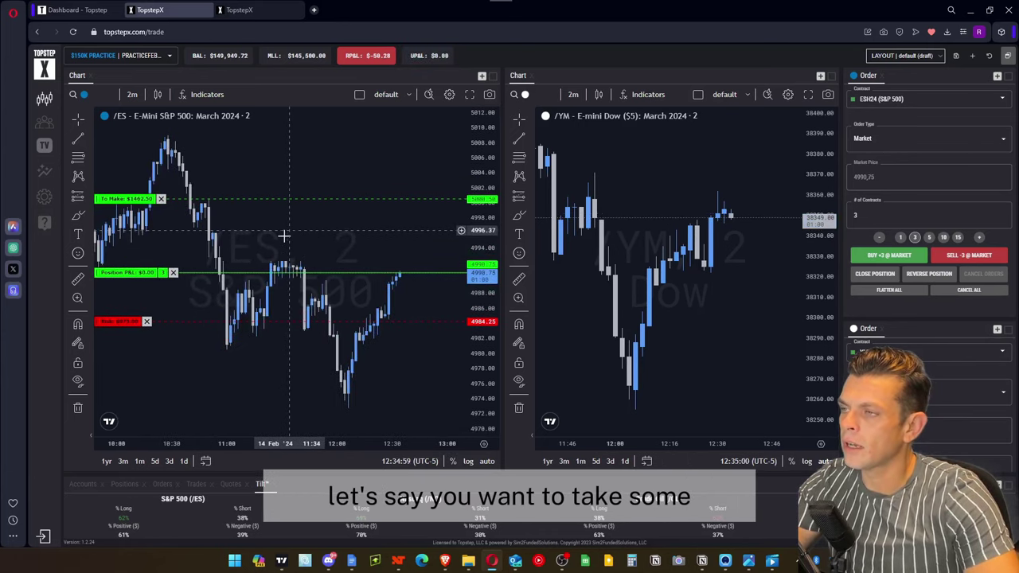
right_click(291, 244)
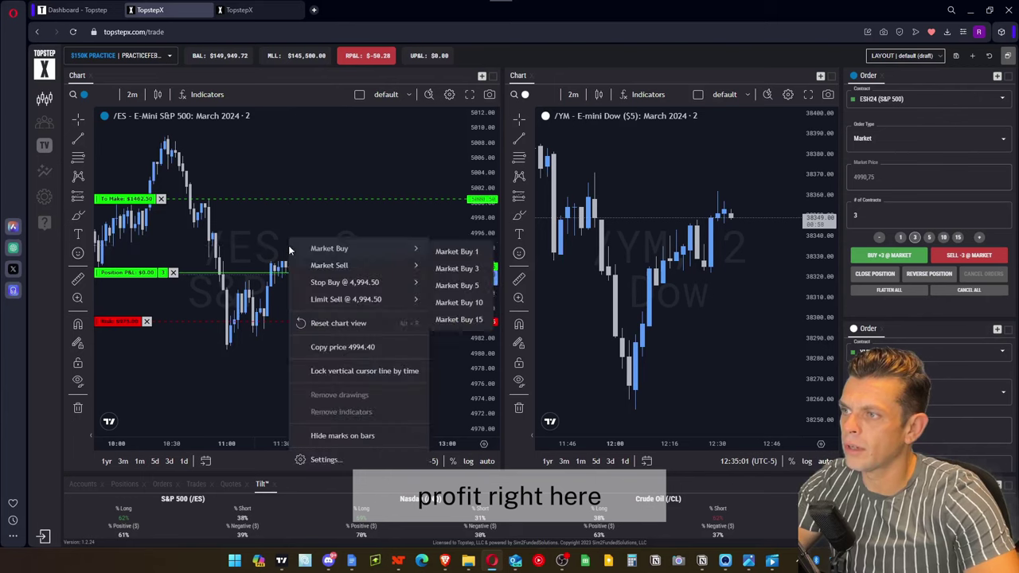
mouse_move(361, 297)
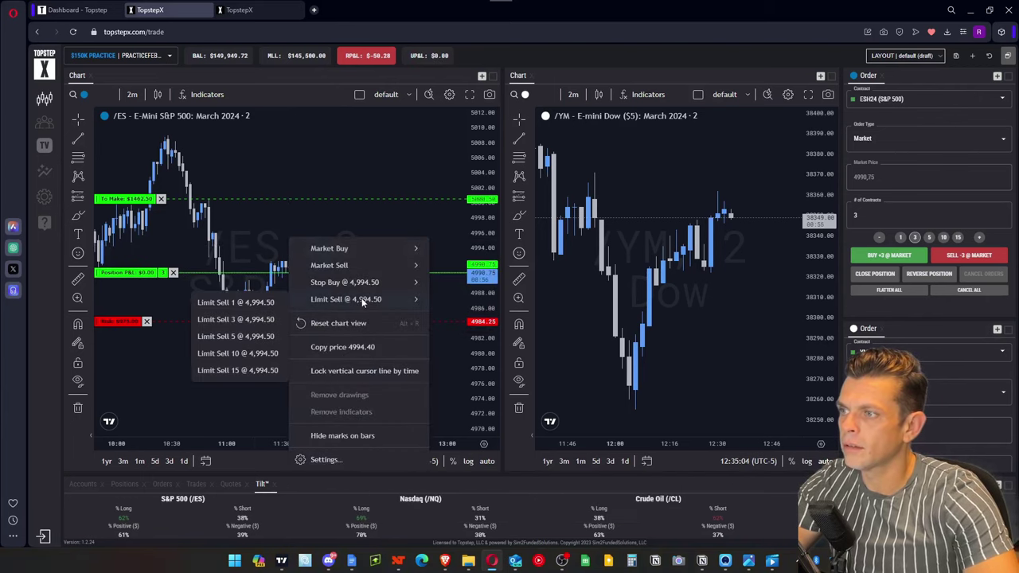
left_click(223, 305)
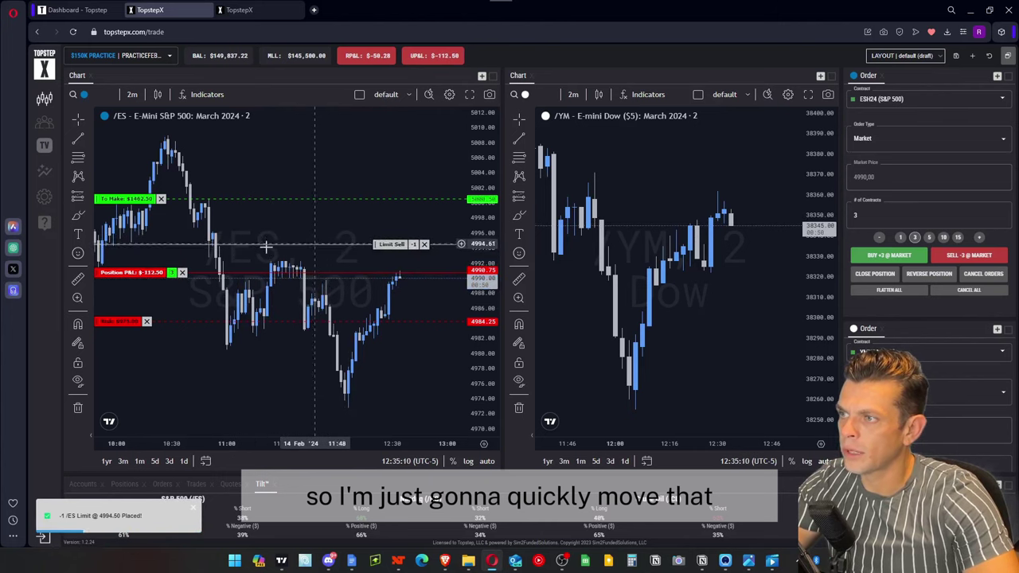
mouse_move(273, 255)
left_mouse_down()
mouse_move(277, 264)
mouse_move(269, 241)
left_mouse_up()
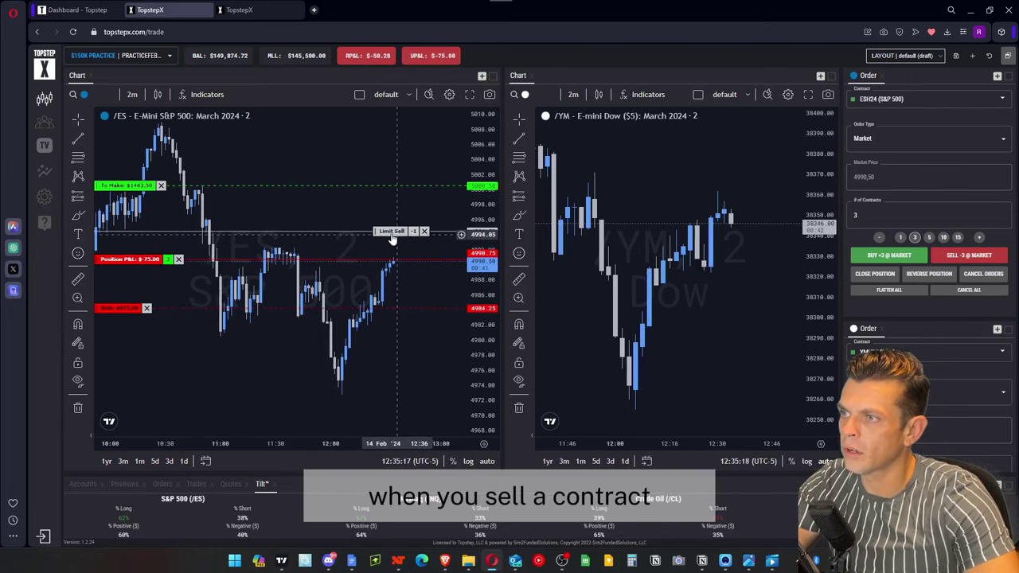
left_click_drag(393, 239, 392, 265)
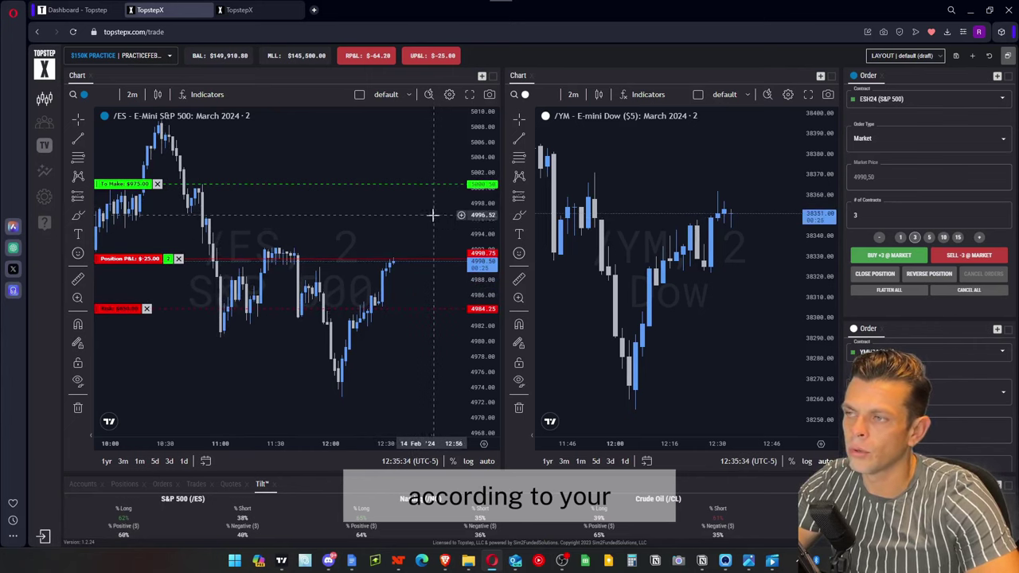
Flatten all open positions from the ESH24 Order component.
left_click(893, 291)
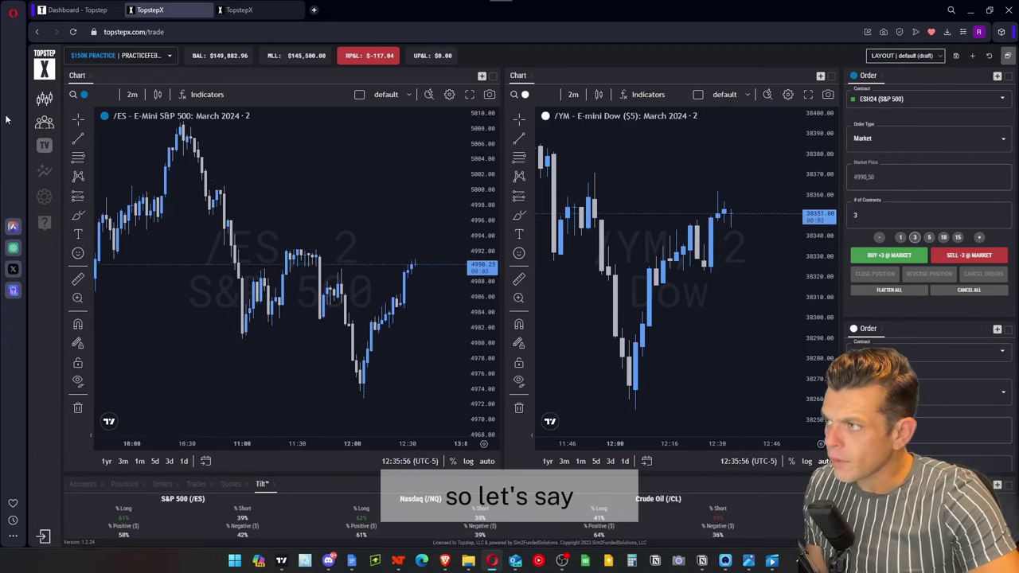
Turn off automatic application of the default risk/profit parameters in the platform settings and save the change.
left_click(44, 199)
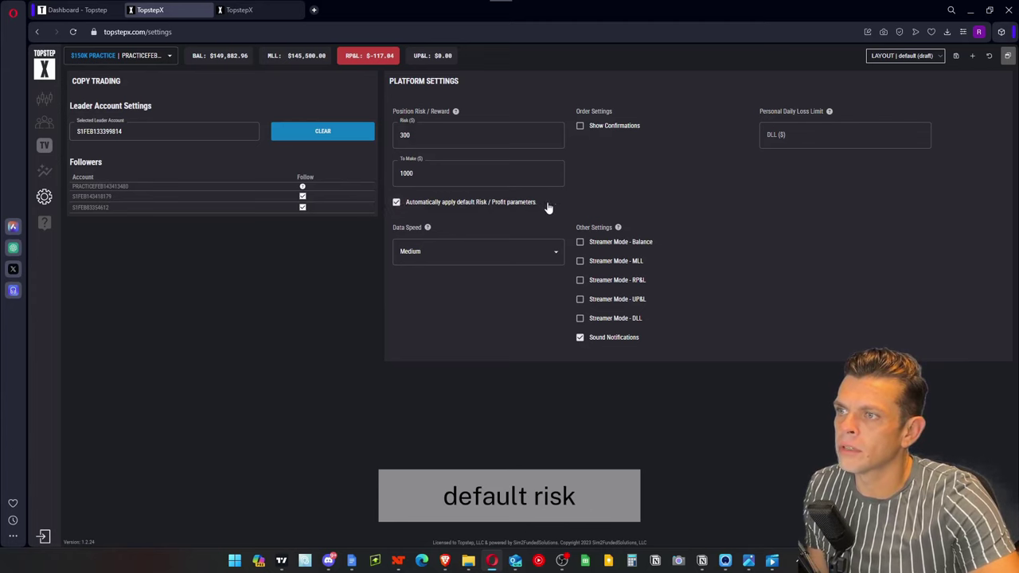
left_click(397, 203)
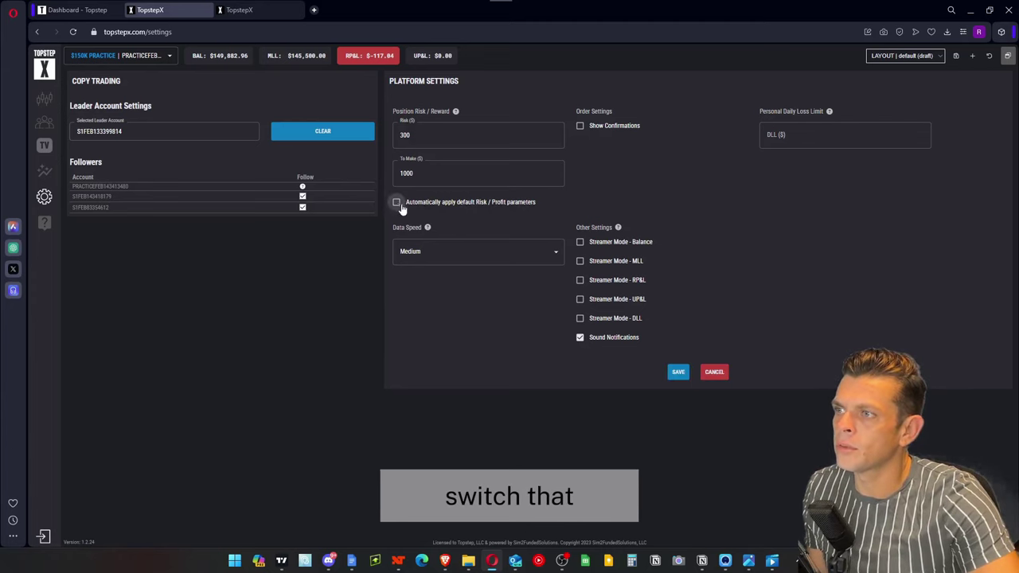
left_click(678, 373)
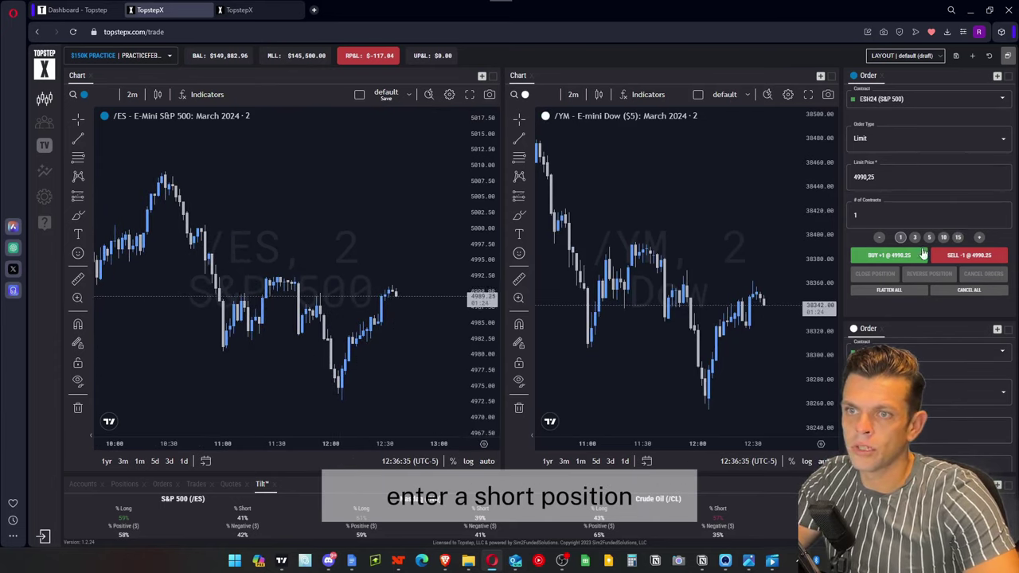
Place a limit sell for 3 ESH24 contracts at 4,990.25, and replace it with a market sell for 3 contracts.
left_click(965, 257)
left_click(922, 148)
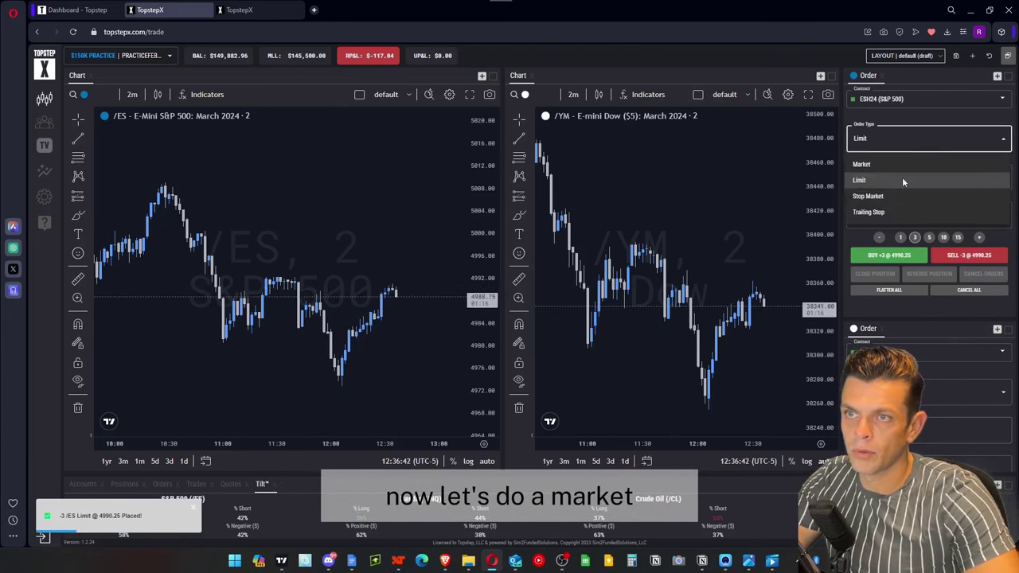
left_click(861, 164)
left_click(970, 255)
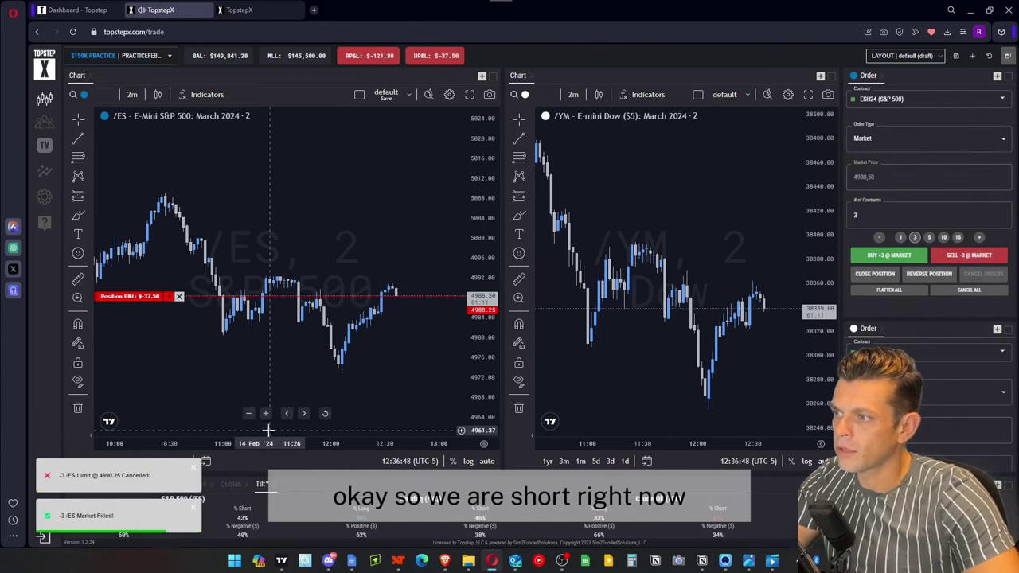
Place a stop buy for 3 contracts at 4,995.00 from the /ES chart as the short's stop loss, and lower it to 4,993.00.
left_click_drag(263, 446, 251, 446)
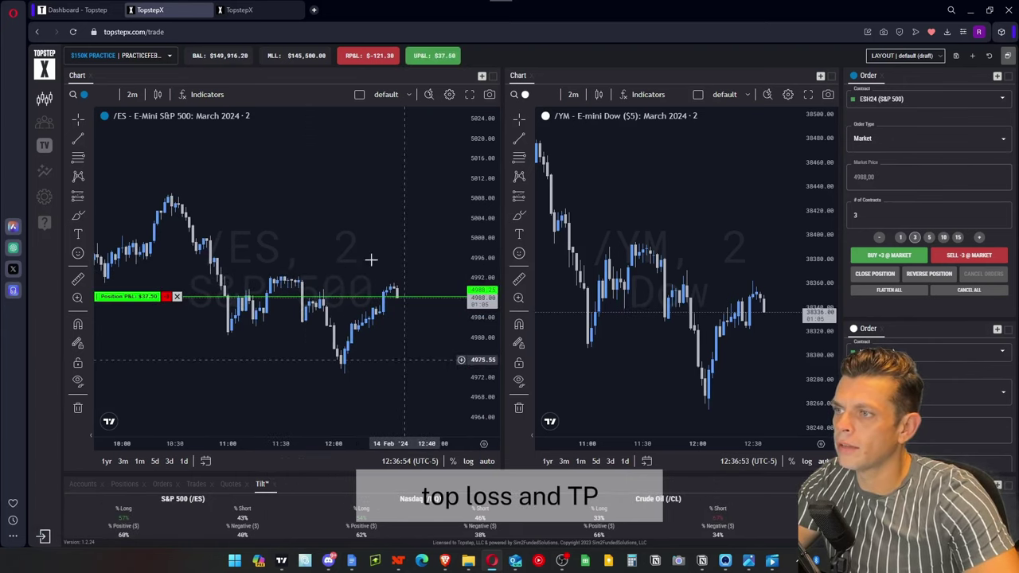
left_click_drag(426, 335, 405, 342)
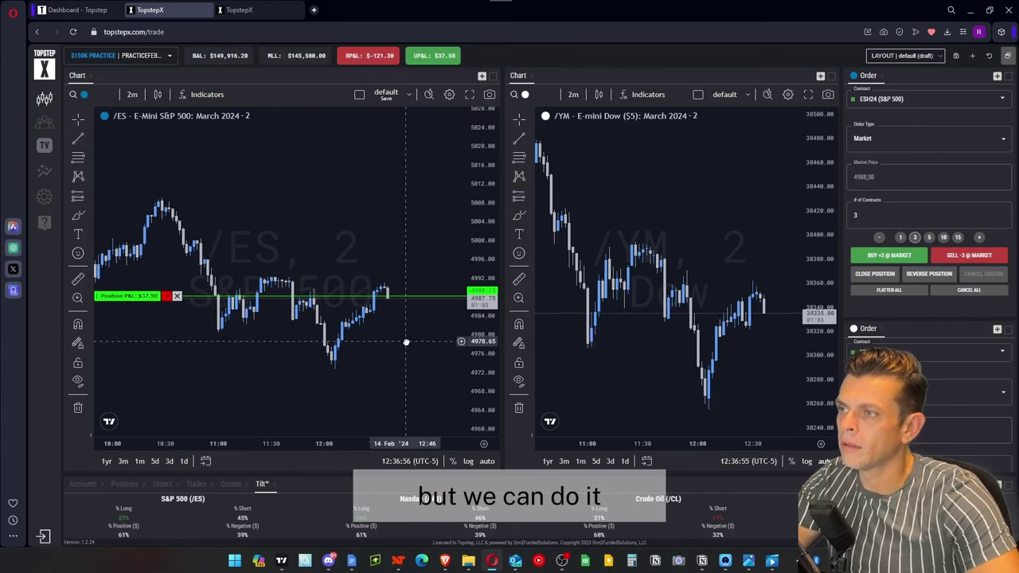
right_click(342, 264)
mouse_move(414, 271)
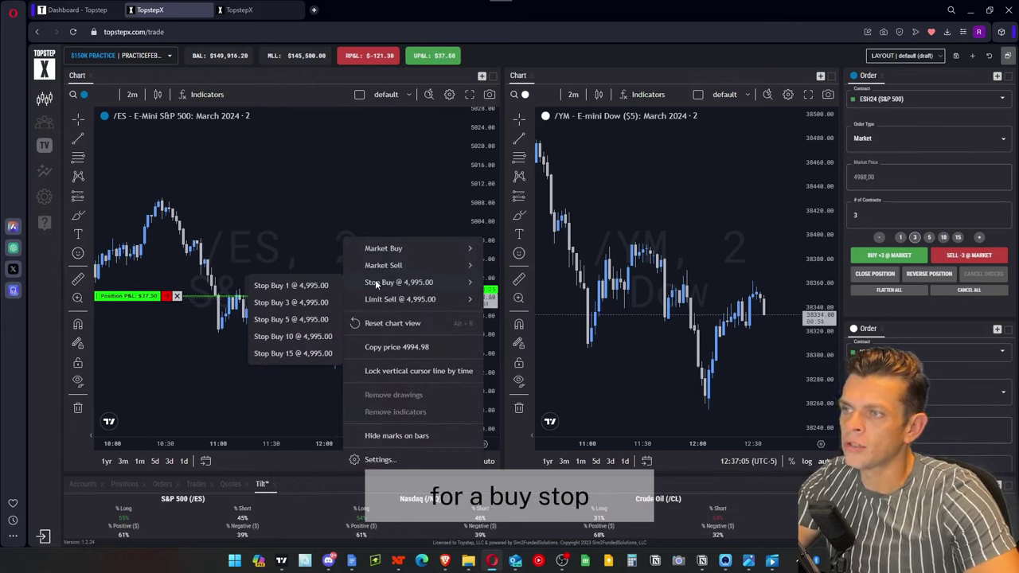
left_click(288, 303)
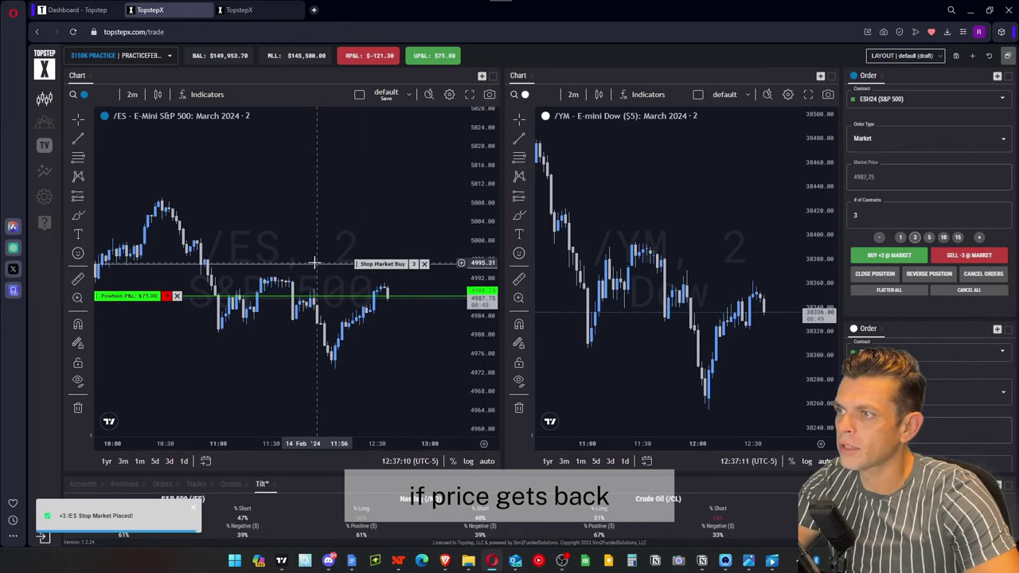
left_click_drag(312, 268, 313, 276)
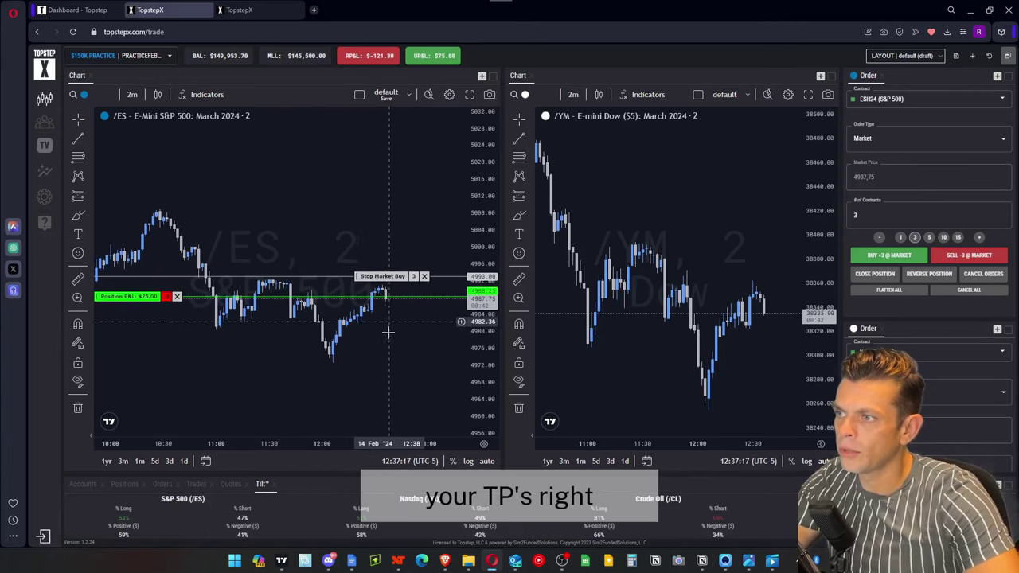
Add three 1-contract limit buy orders from the /ES chart at 4,981.00, 4,977.75 and 4,973.25 as profit targets for the short.
right_click(378, 330)
mouse_move(387, 300)
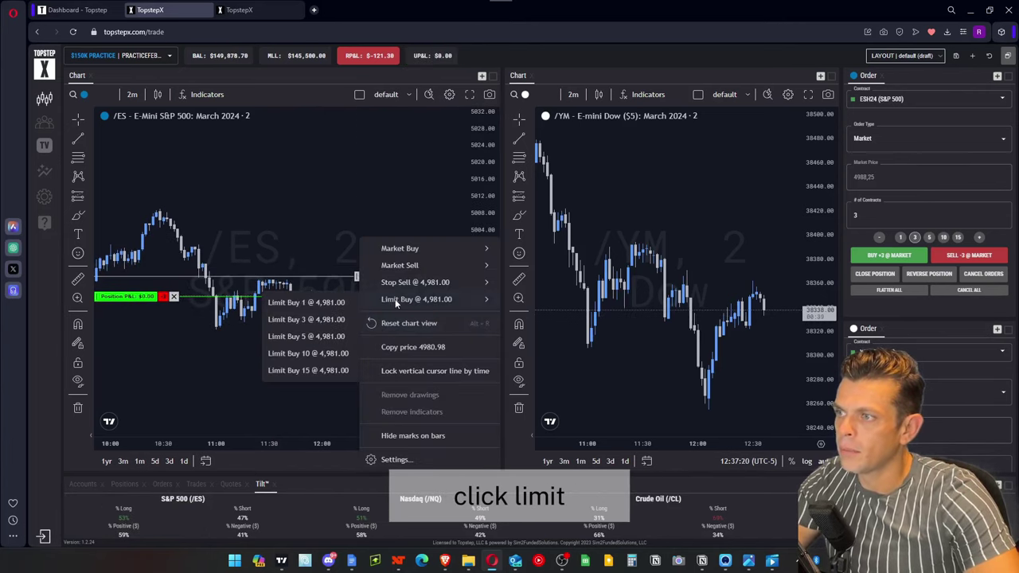
left_click(304, 303)
right_click(384, 353)
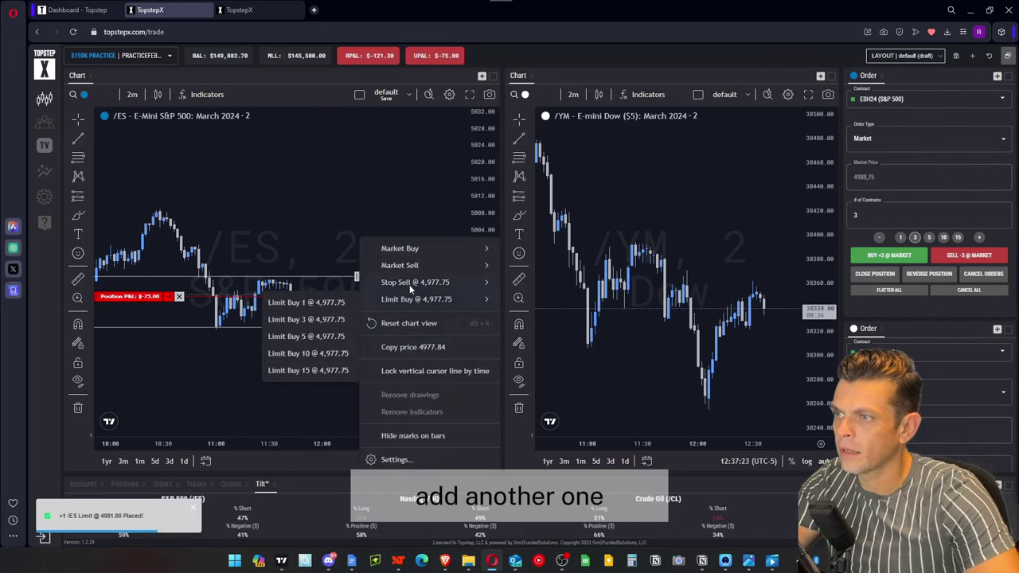
left_click(306, 303)
right_click(369, 356)
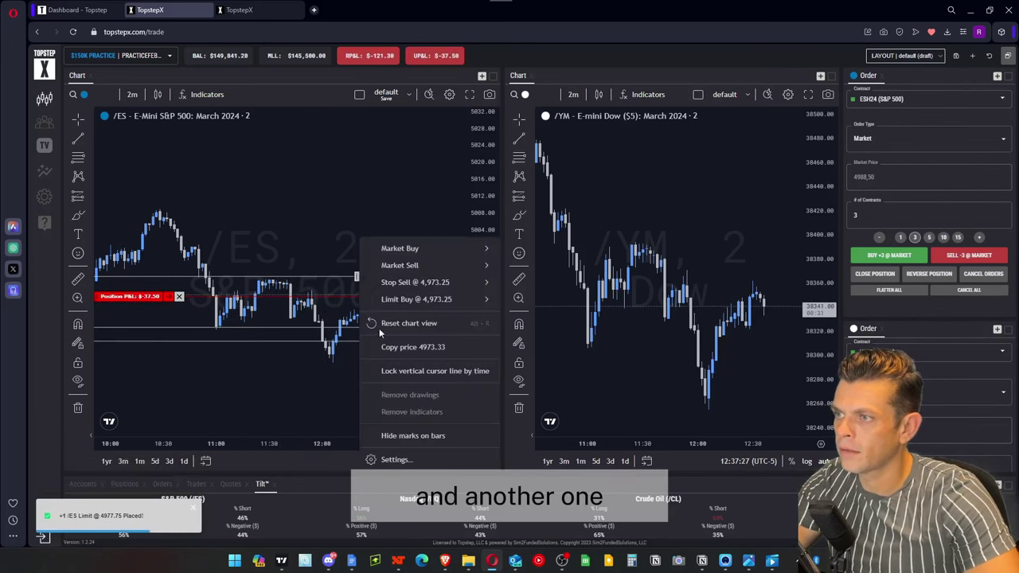
left_click(282, 304)
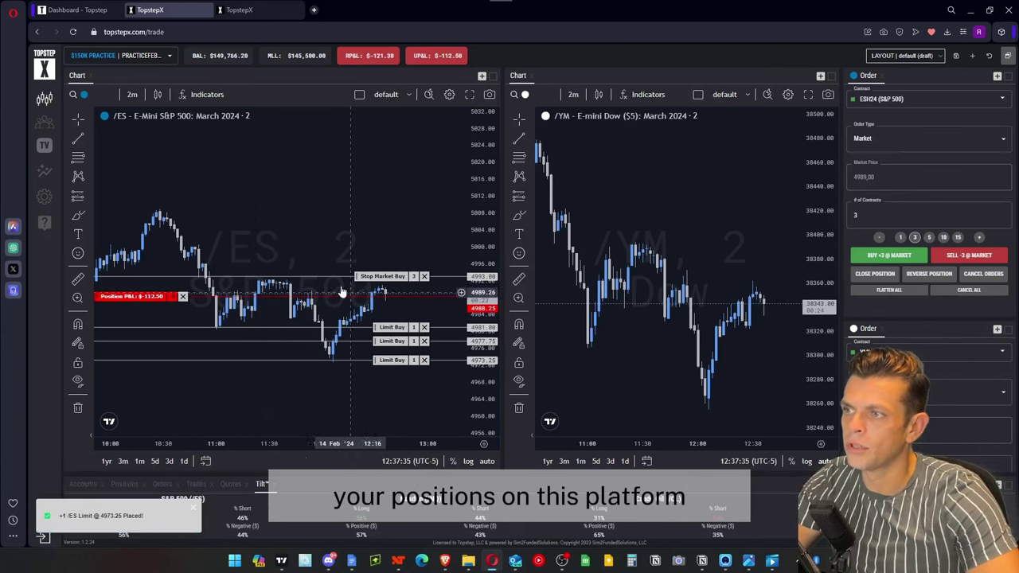
Flatten the short /ES position and cancel all of its working orders.
left_click_drag(330, 203, 365, 188)
key("ctrl+shift+f")
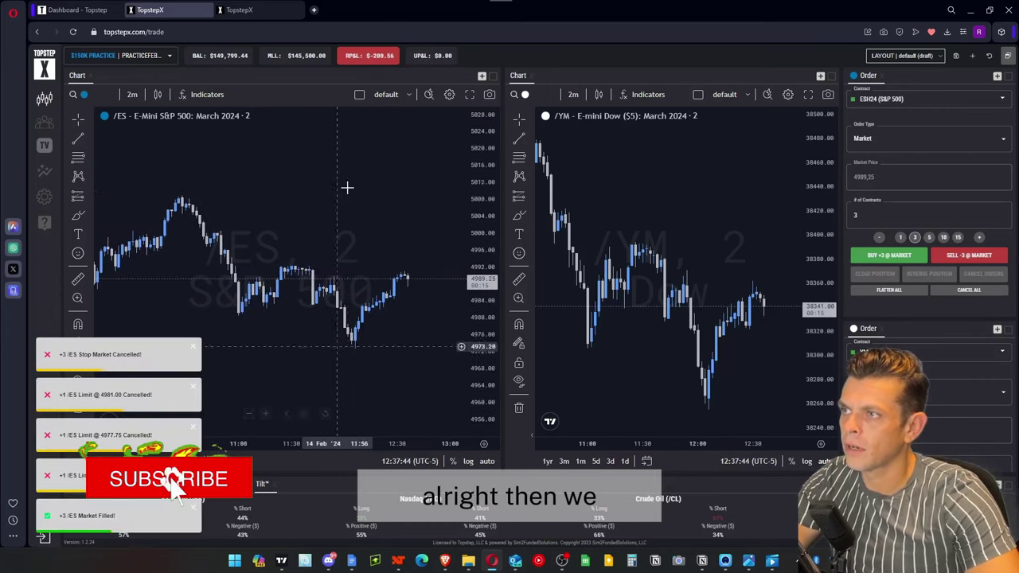